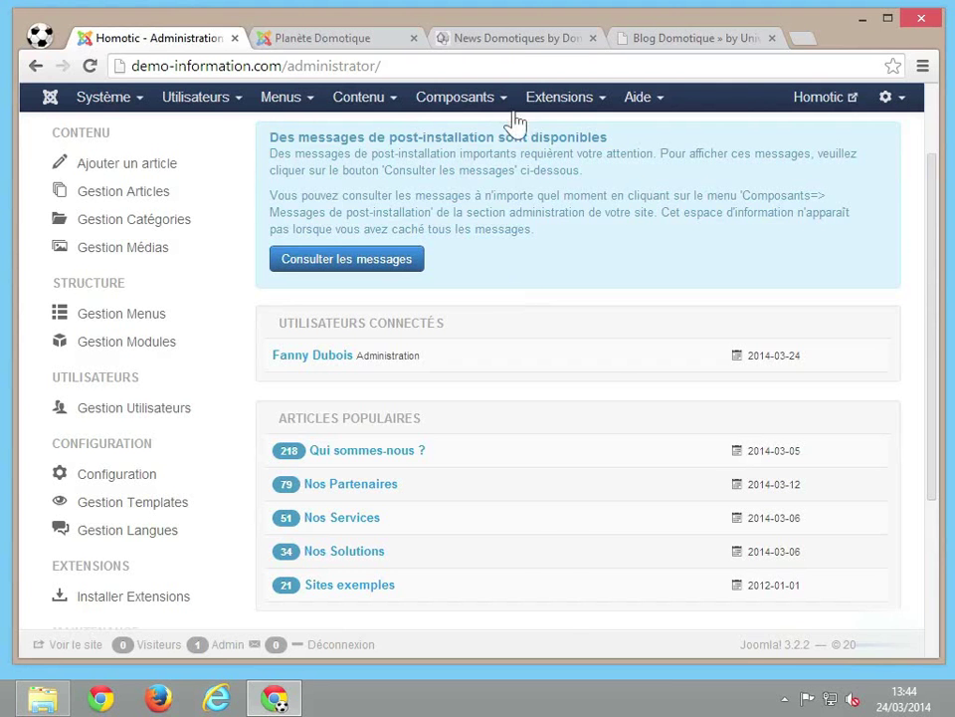
Look over the Domadoo and Univers-Domotique blog home pages and return to the Joomla administration page
left_click(515, 48)
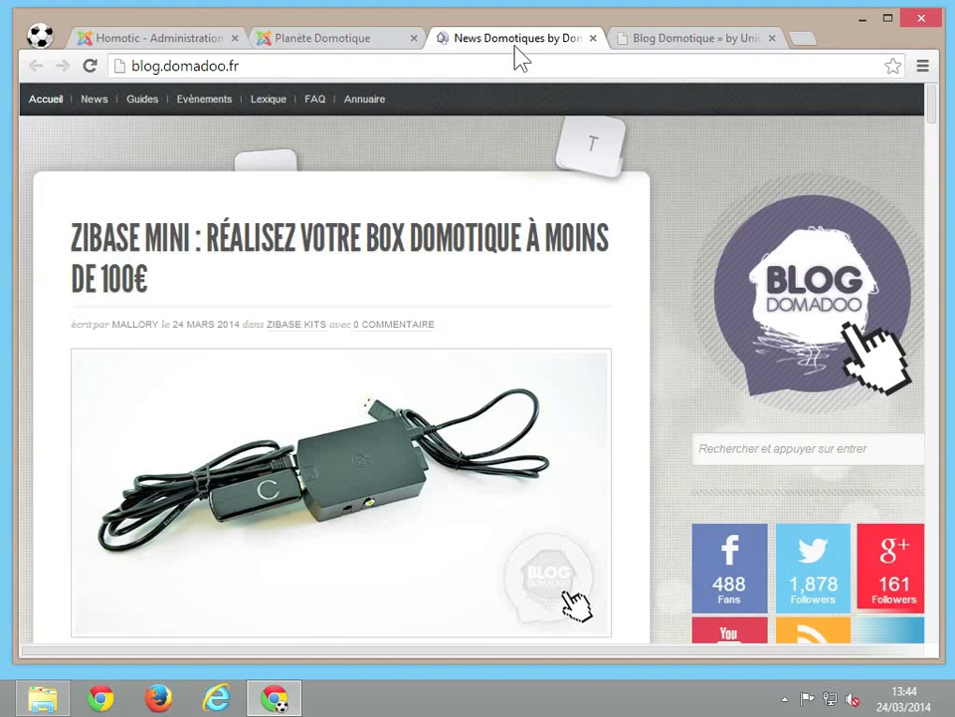
left_click(689, 53)
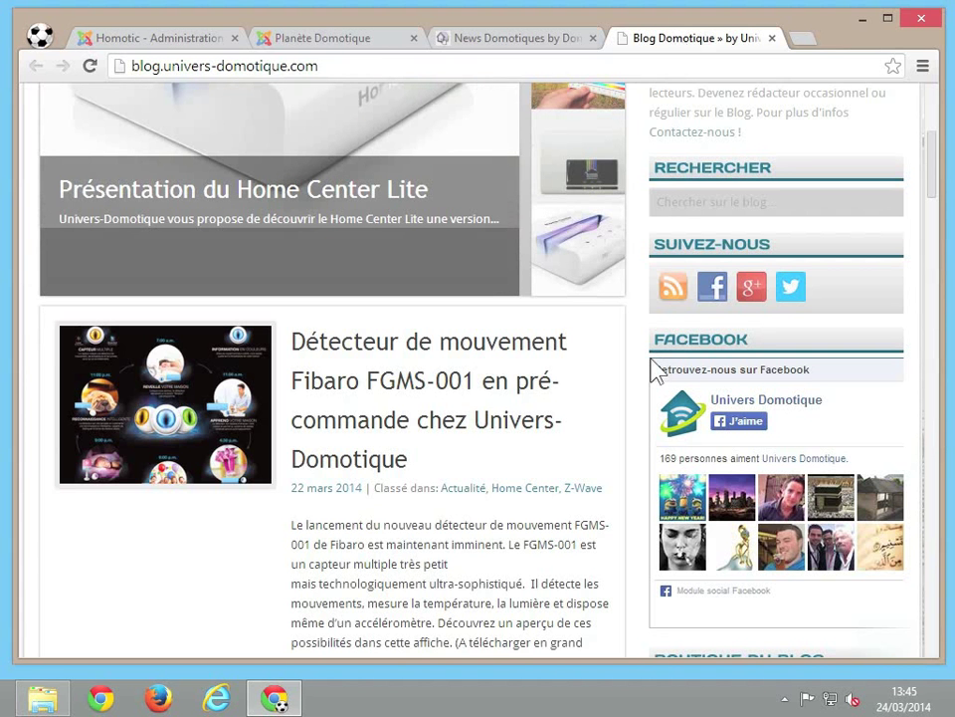
left_click(213, 42)
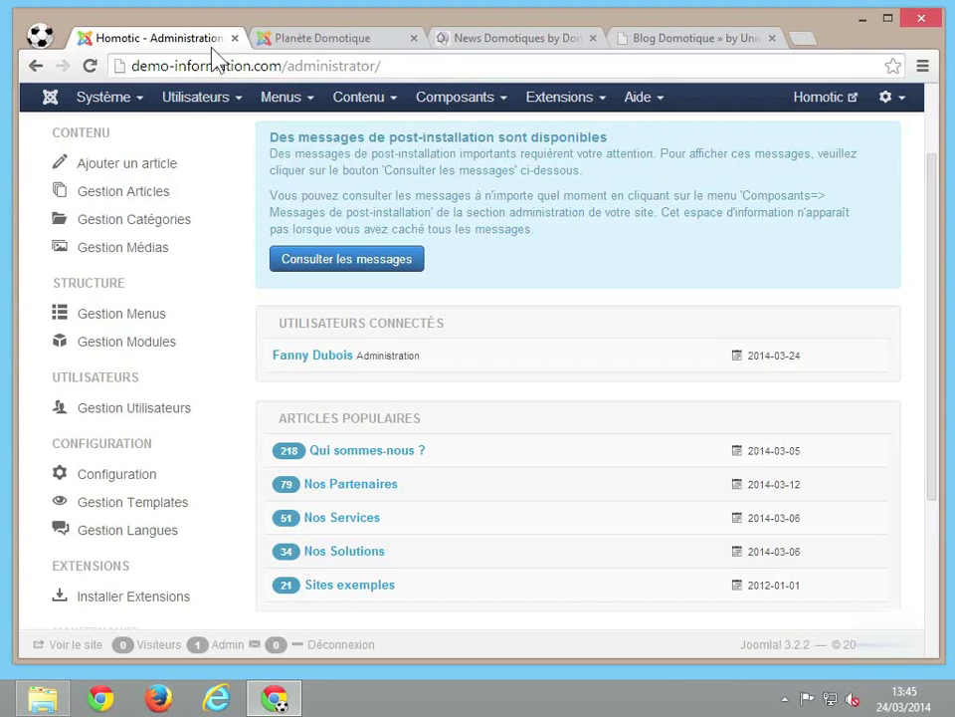
Create a new category for the news feeds component (Fils d'actualité) and title it Domotique
left_click(454, 99)
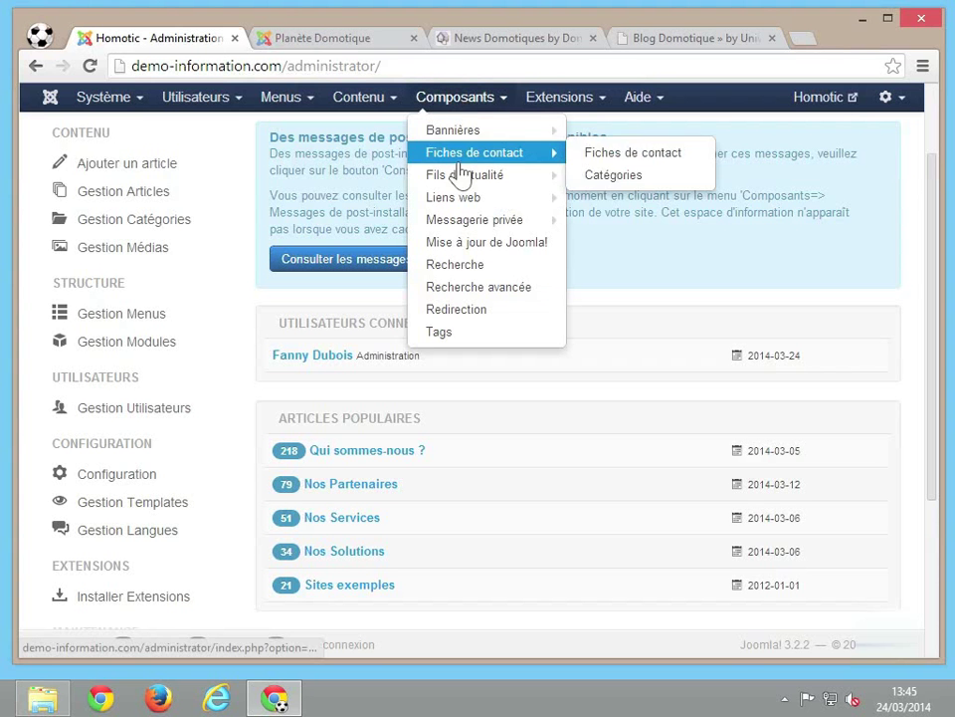
mouse_move(461, 179)
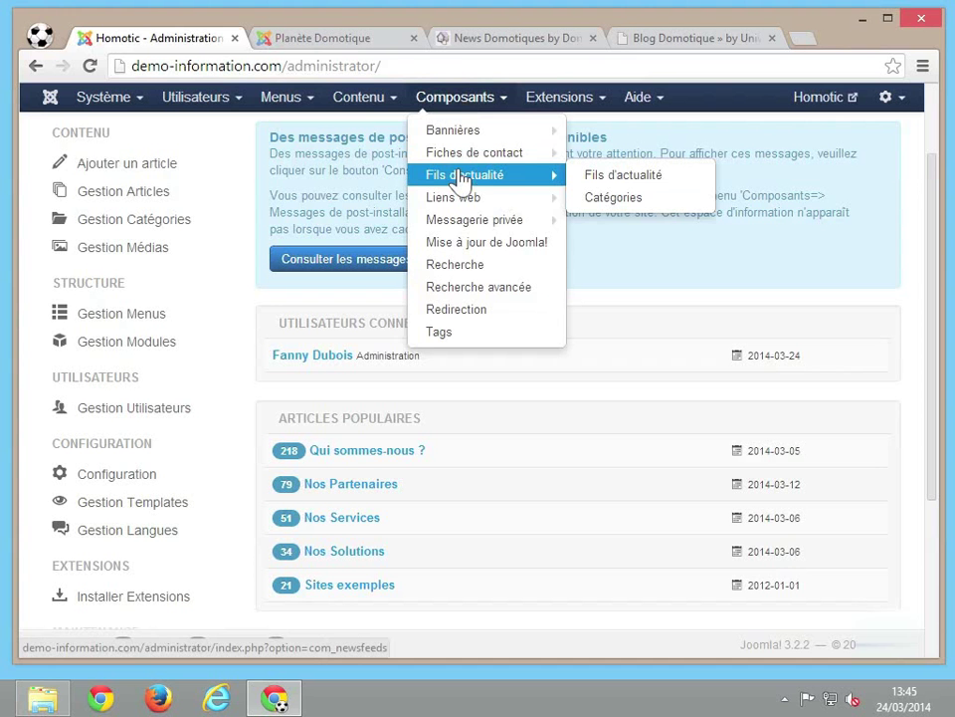
left_click(613, 198)
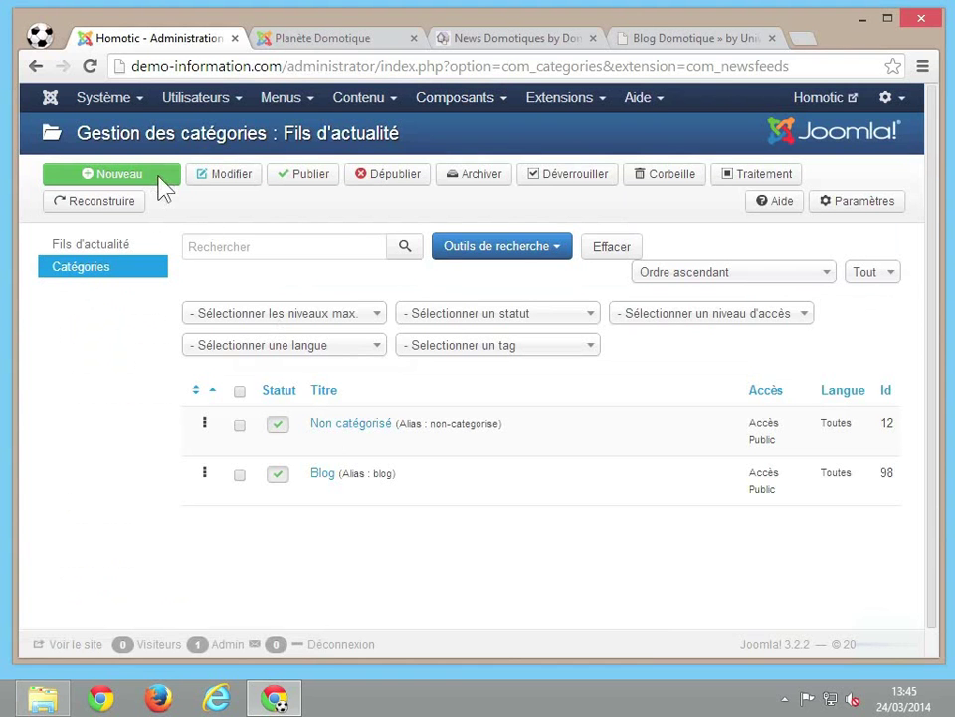
left_click(119, 175)
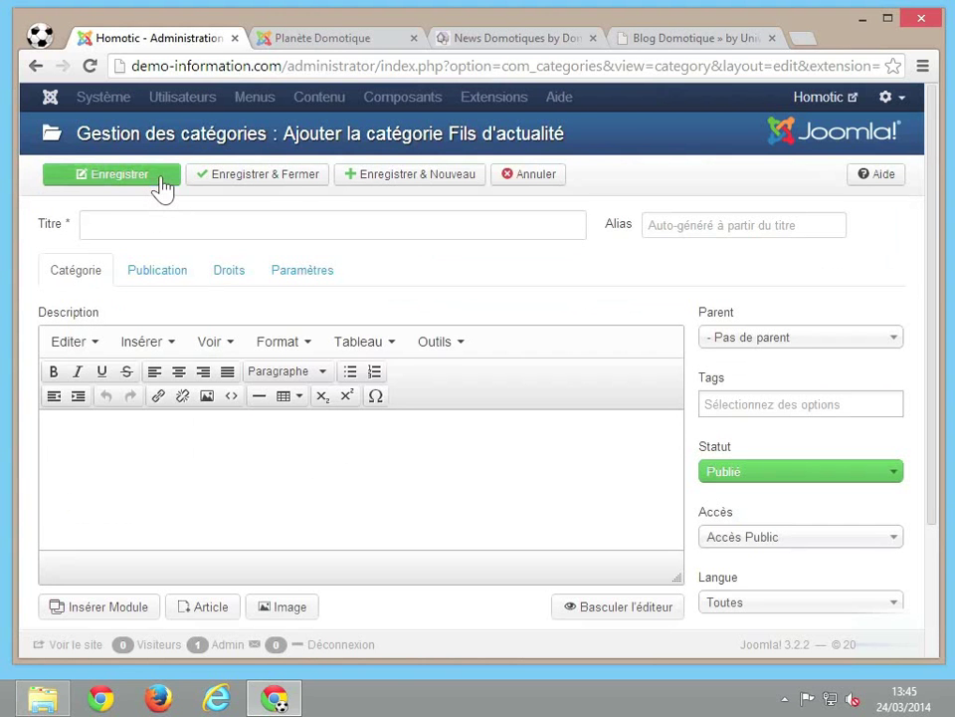
left_click(166, 228)
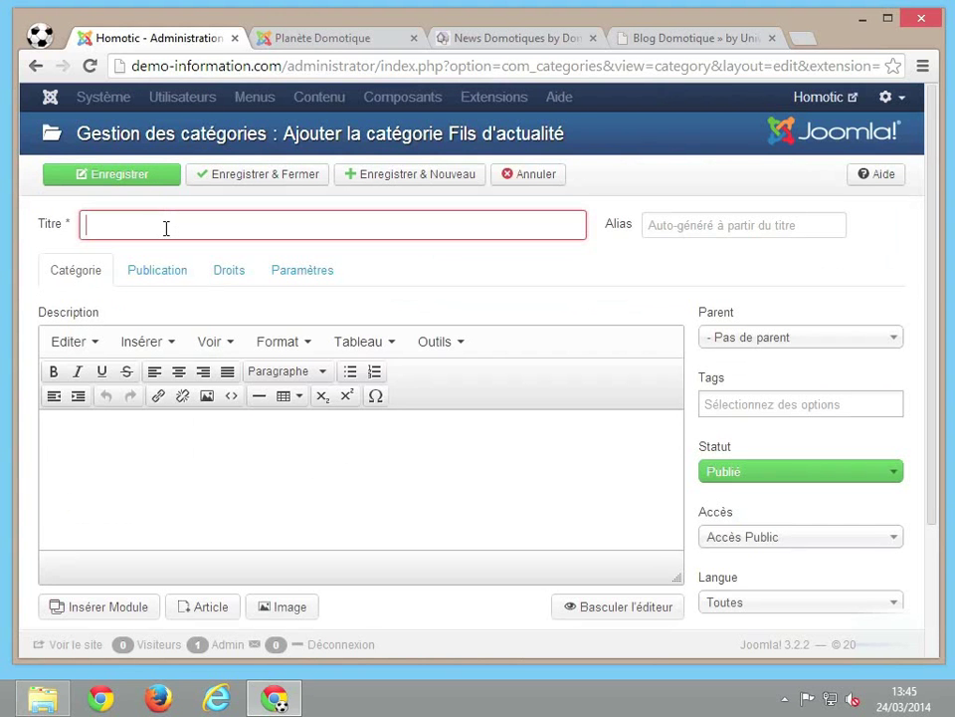
type("Domotique")
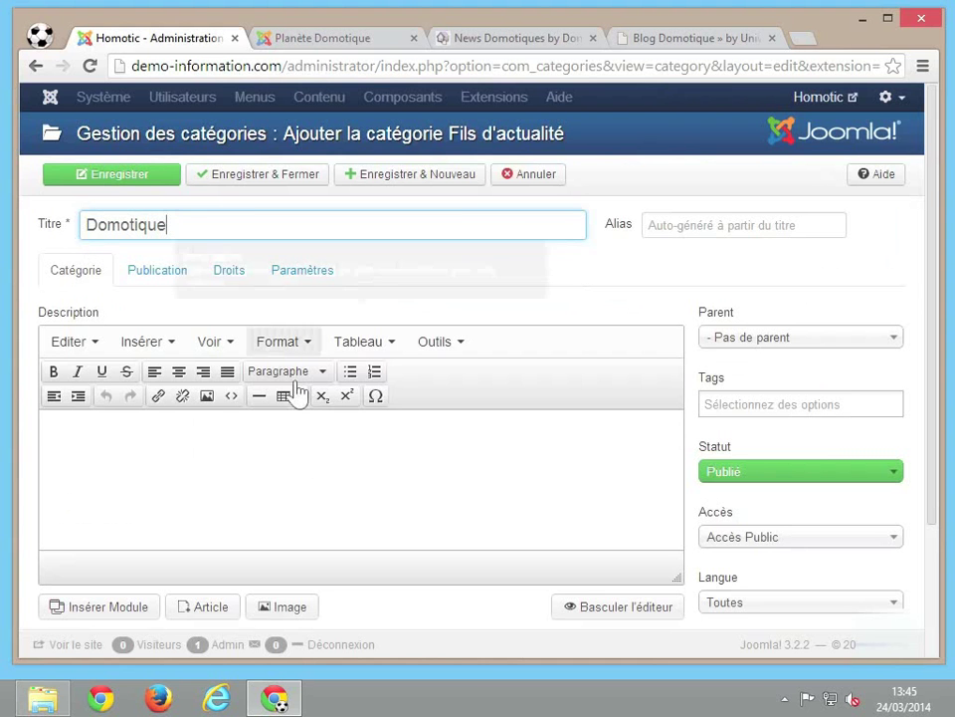
left_click(286, 469)
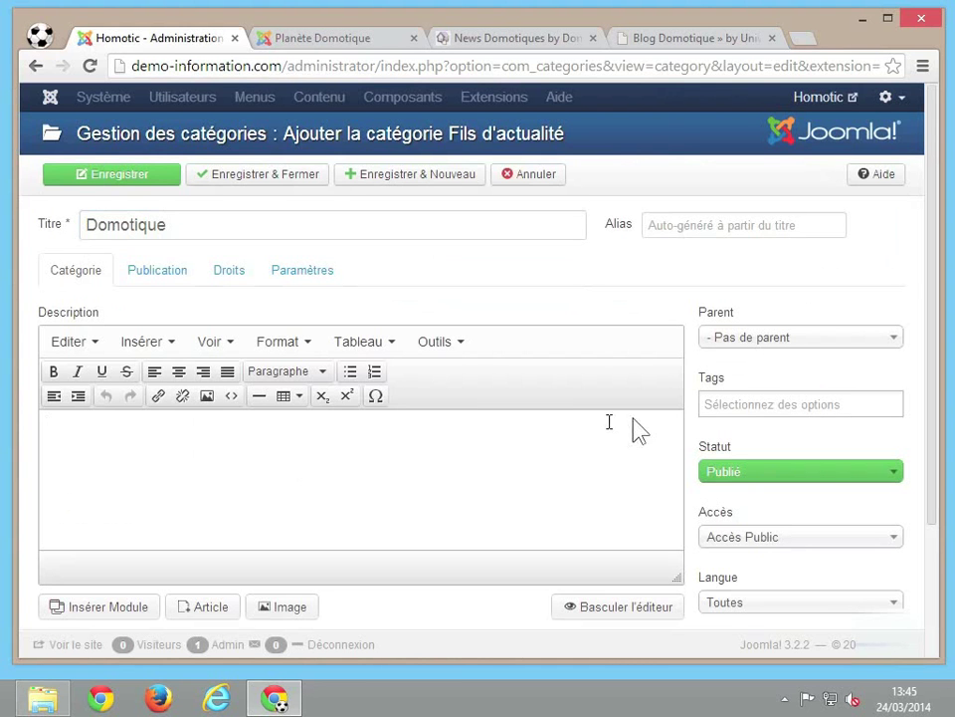
Review the Domotique category's parent and publishing options, leave it without a parent, and save and close it
left_click(780, 343)
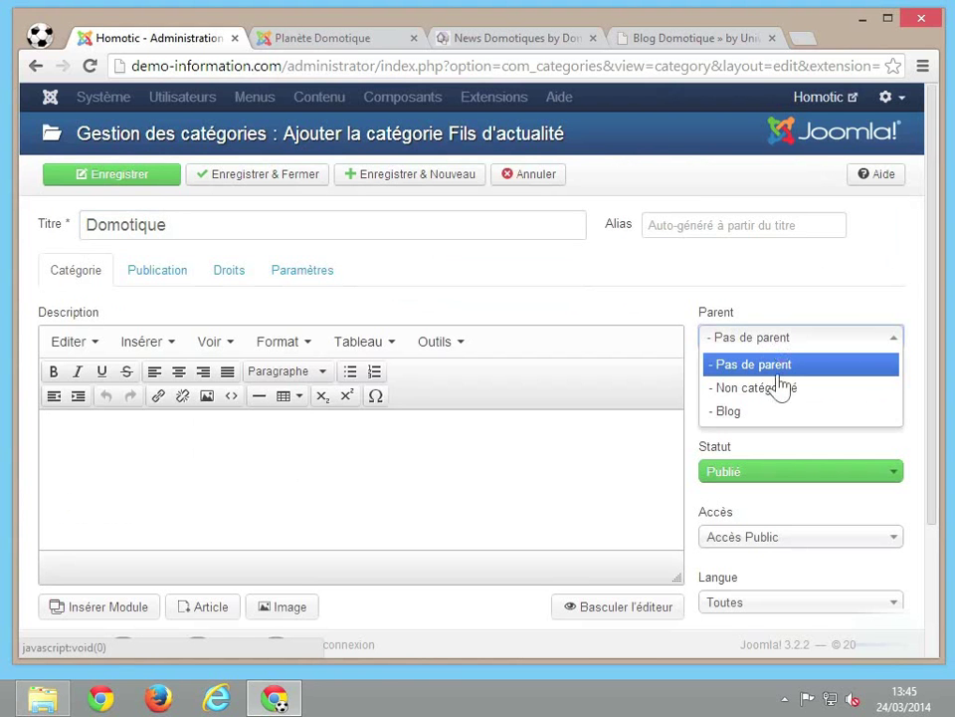
left_click(830, 443)
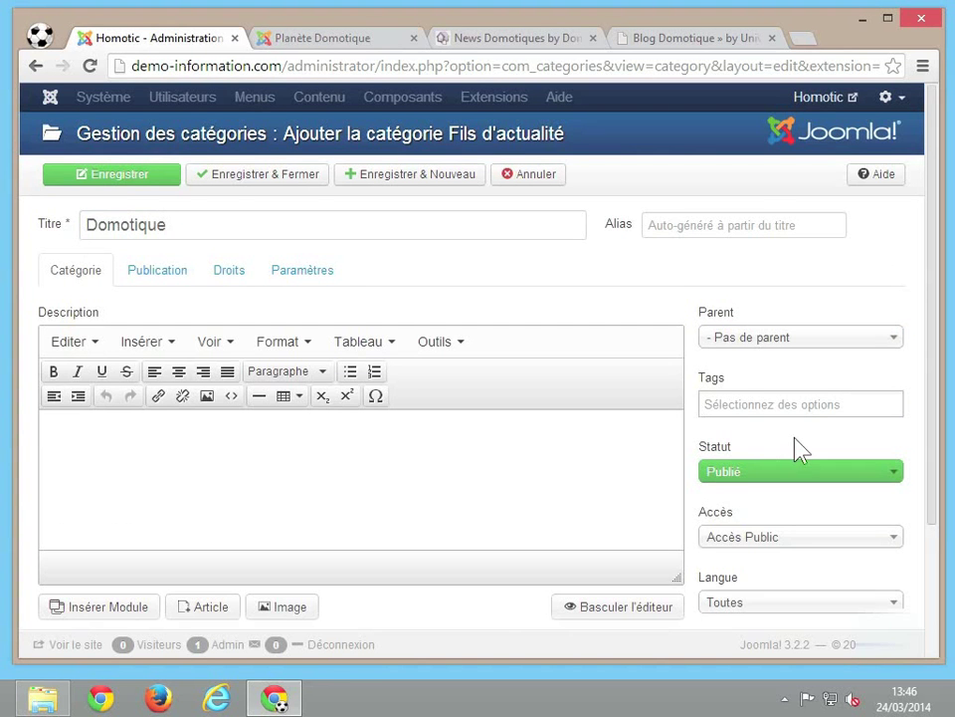
scroll(802, 450, "down", 3)
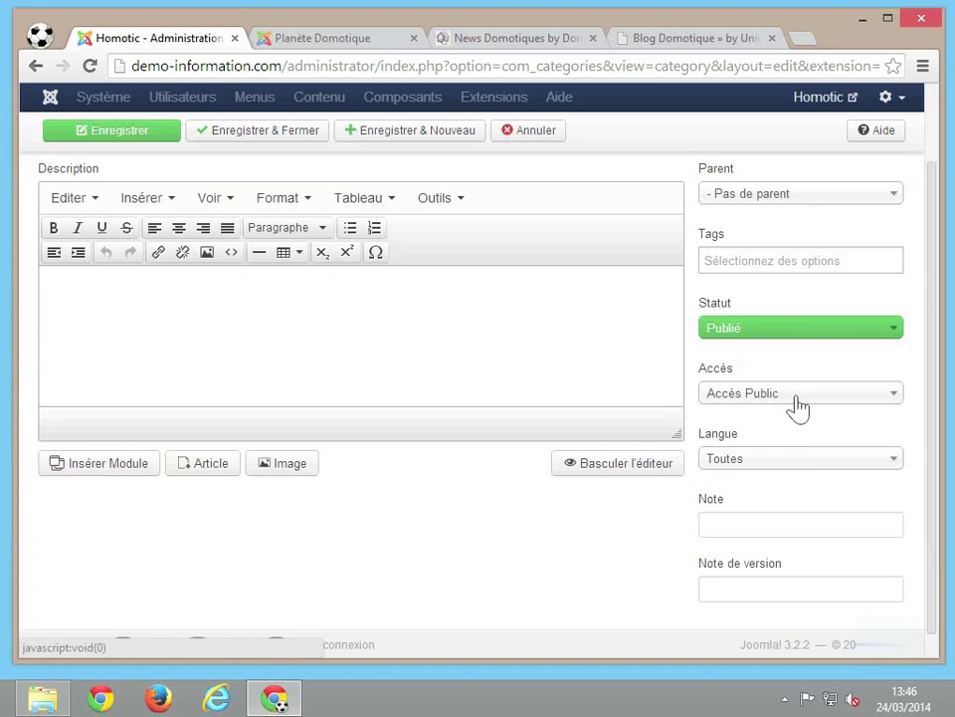
scroll(507, 512, "up", 3)
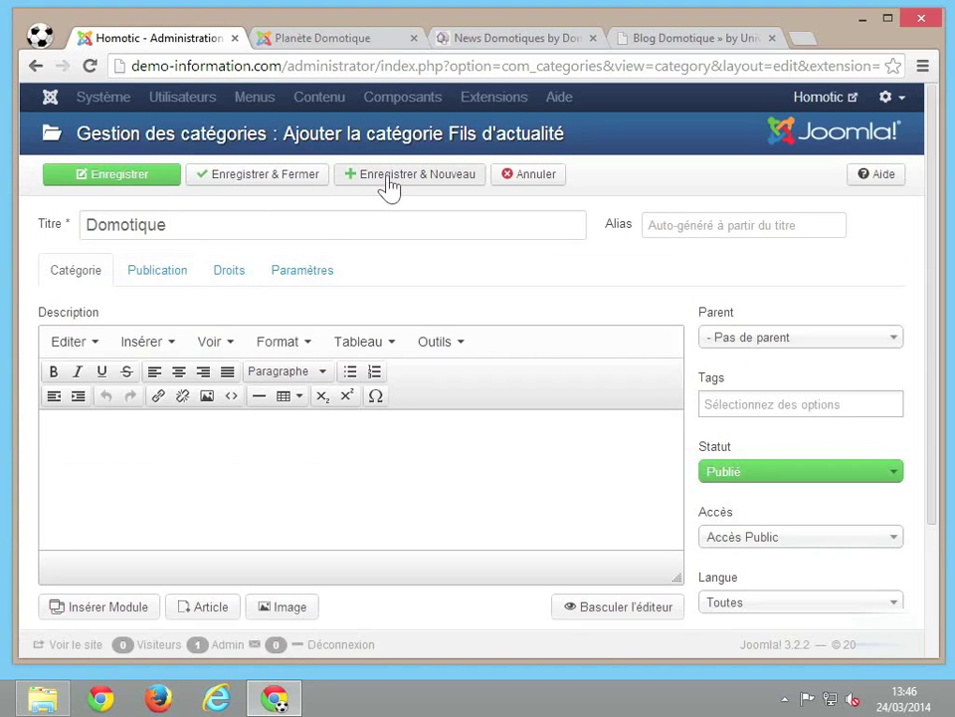
left_click(288, 180)
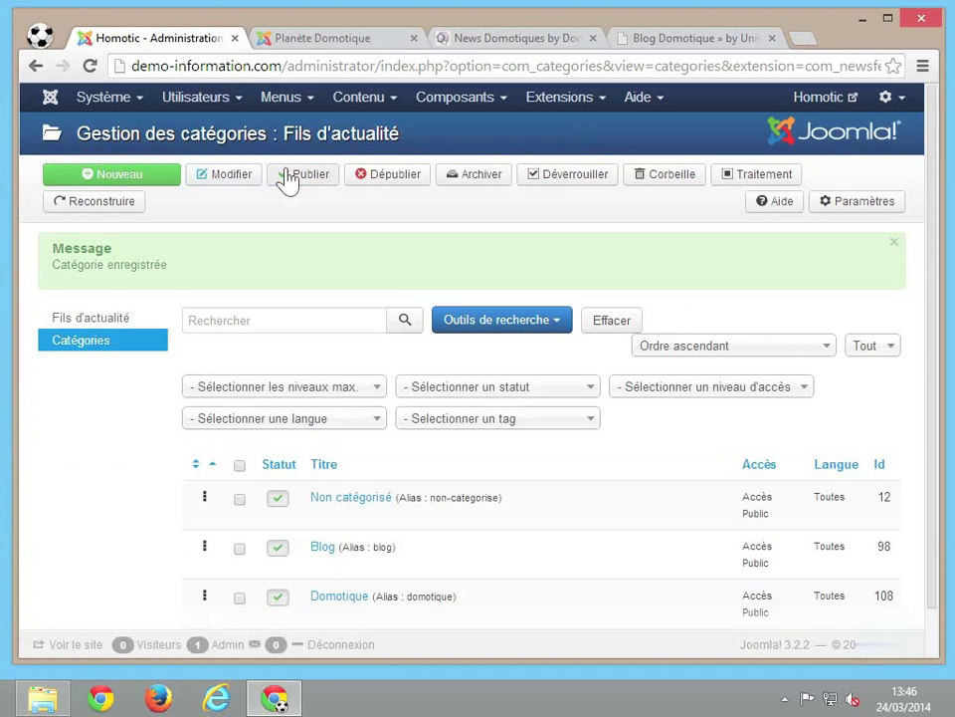
Select the Non catégorisé and Blog categories, examine the batch processing options and move/copy destinations, and cancel the batch dialog
scroll(555, 530, "down", 1)
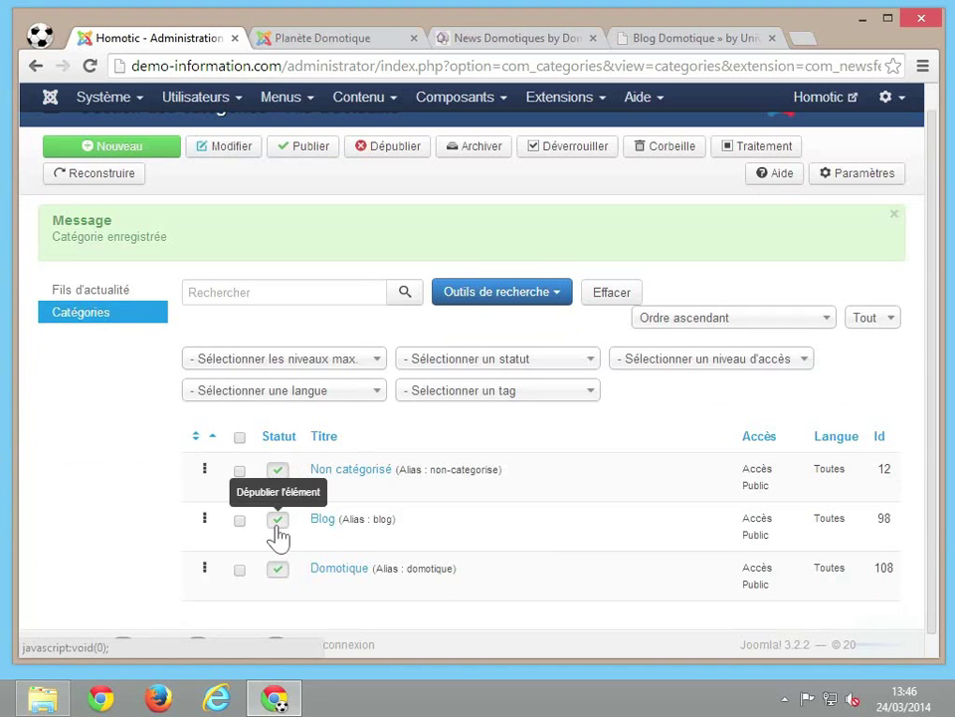
left_click(240, 471)
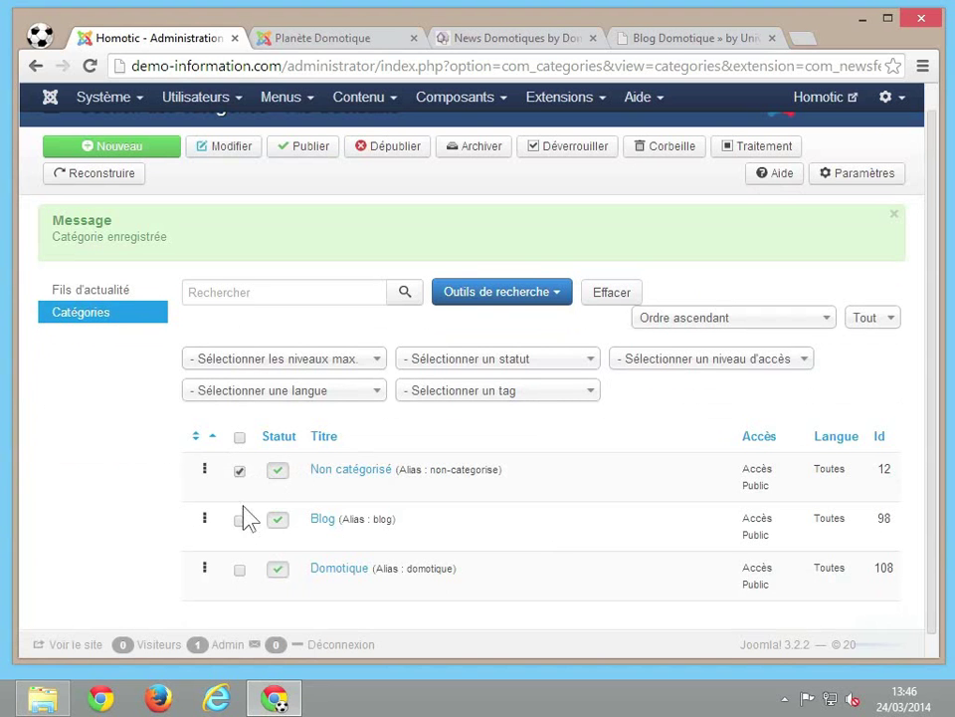
left_click(239, 519)
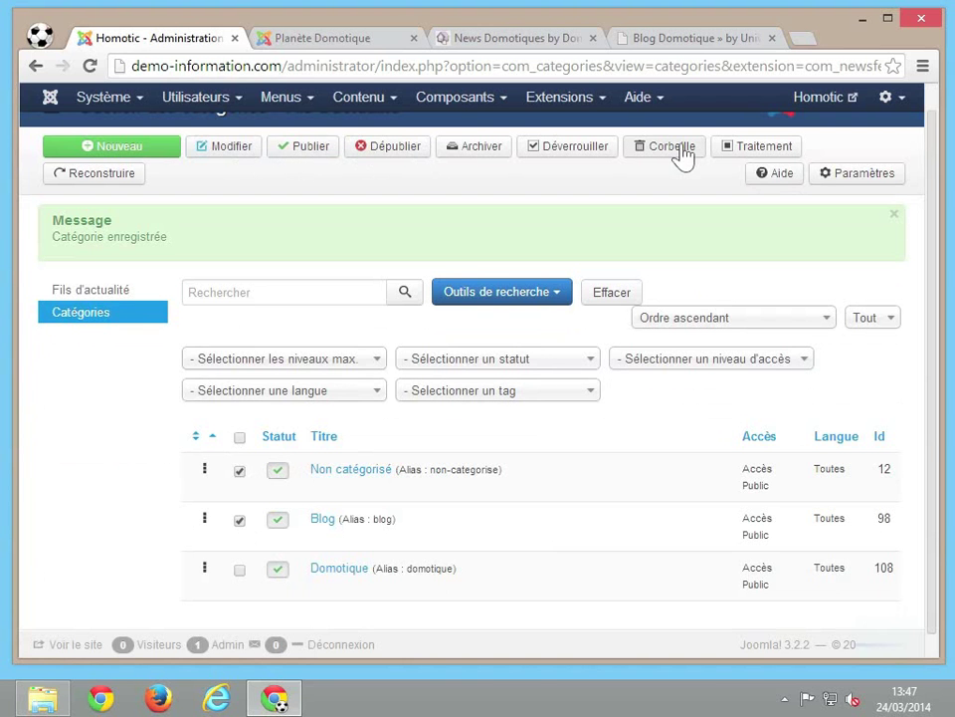
left_click(738, 149)
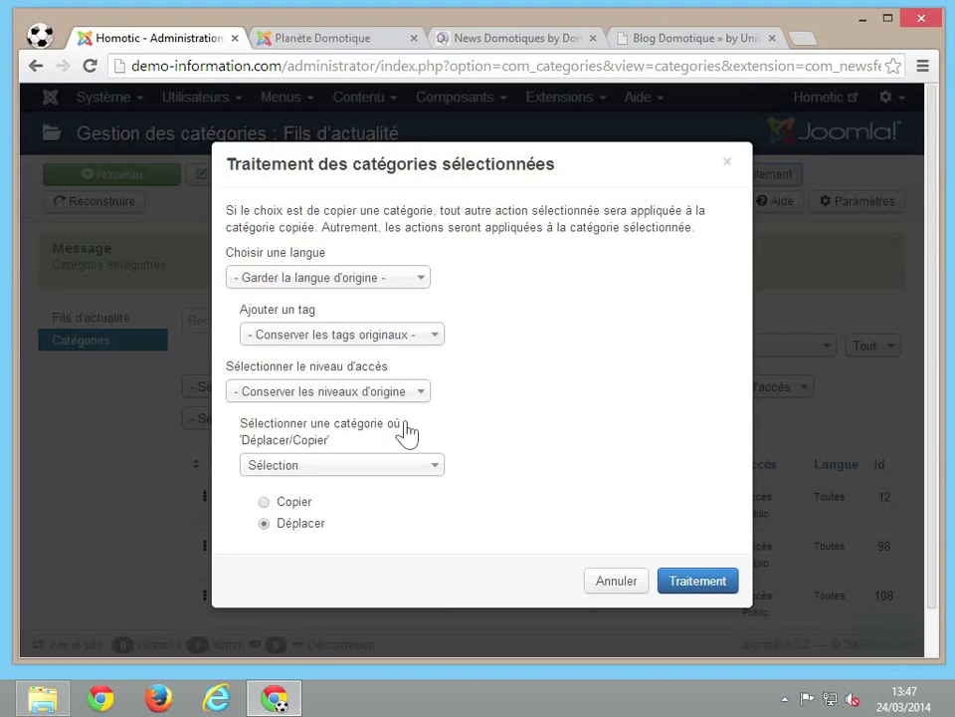
left_click(334, 468)
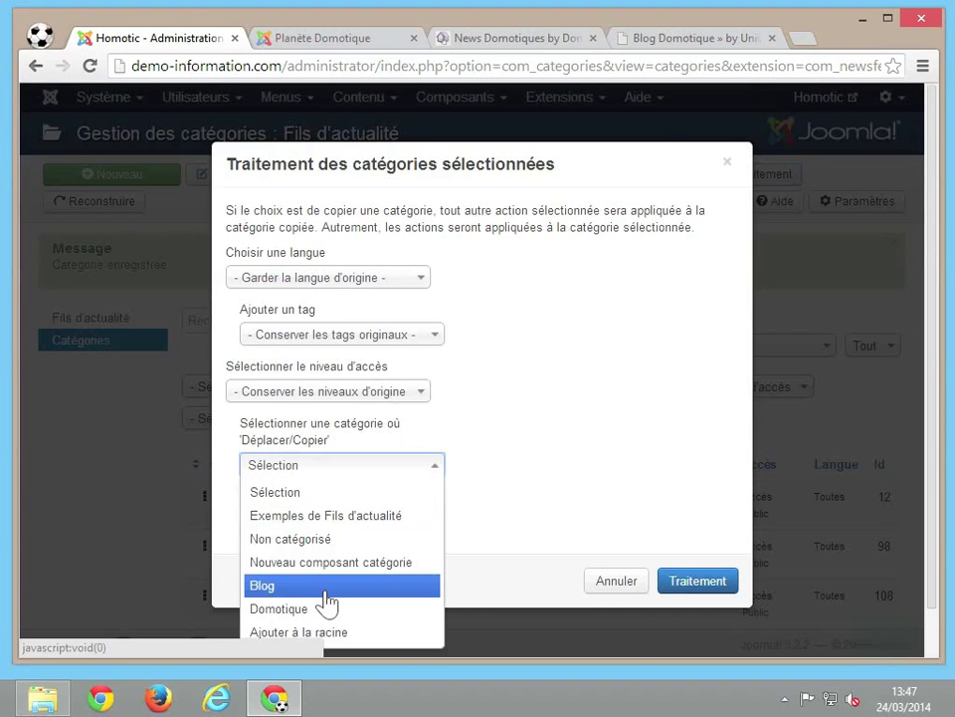
left_click(548, 480)
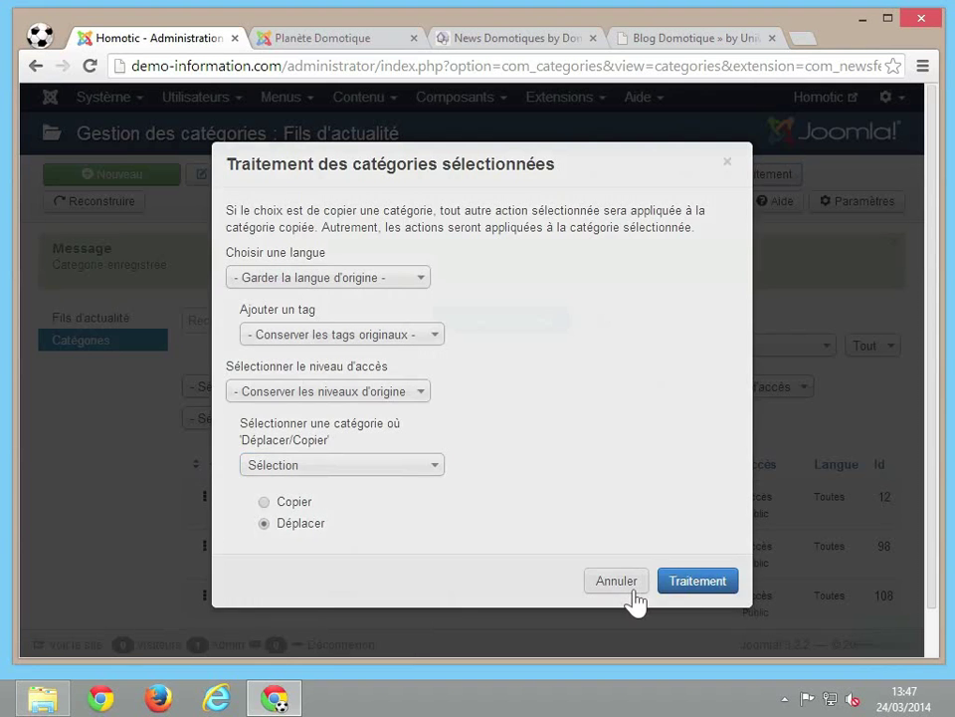
left_click(631, 587)
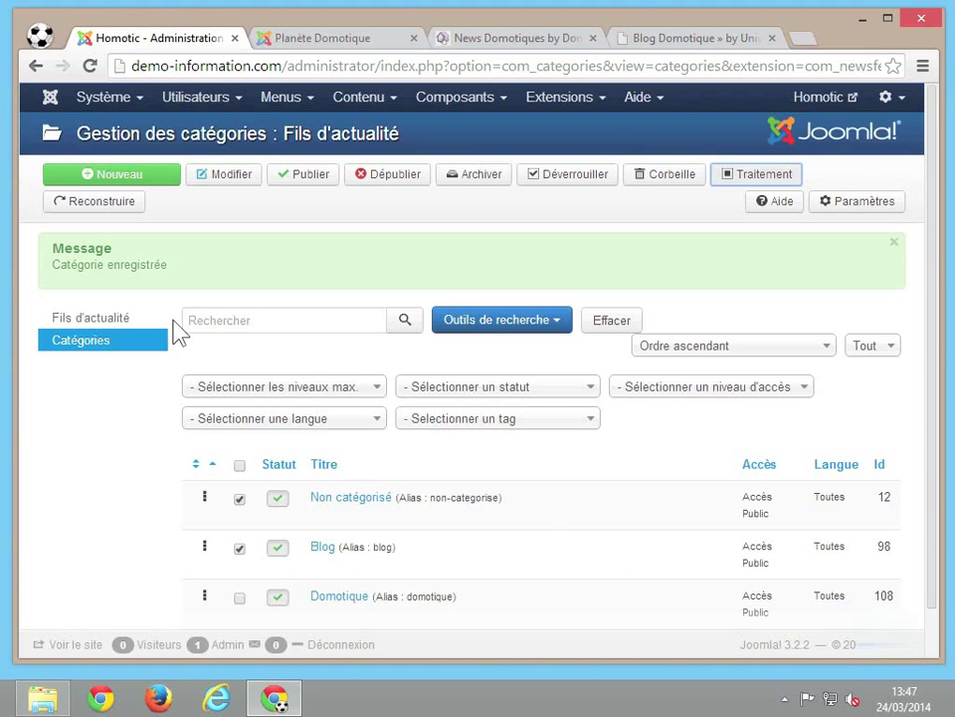
Start a new news feed entry from the list of existing feeds (Fils d'actualité)
left_click(123, 324)
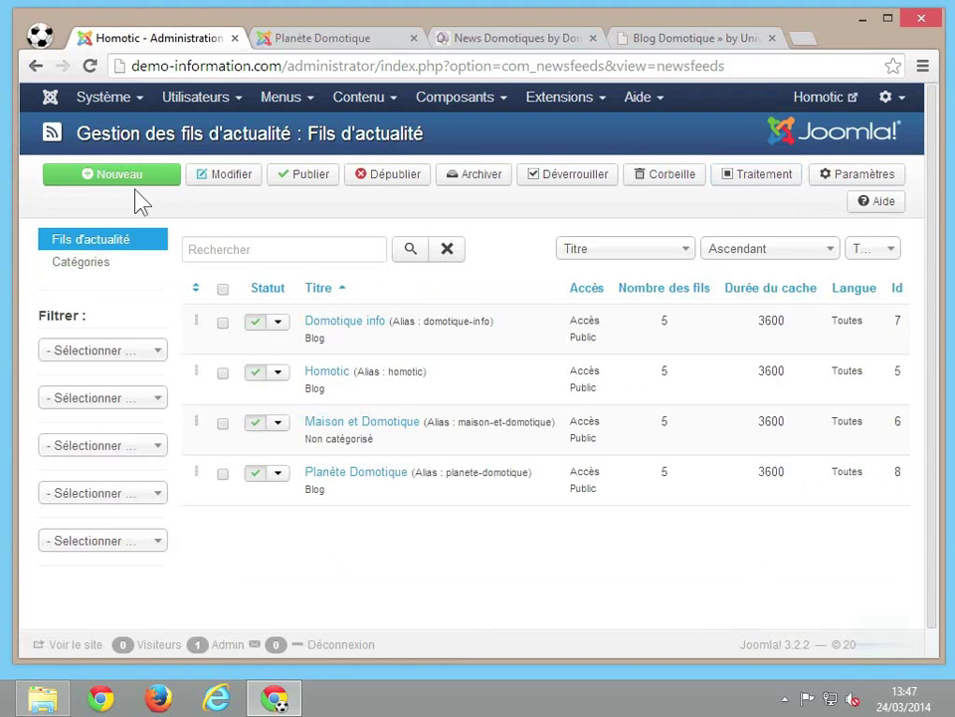
left_click(132, 188)
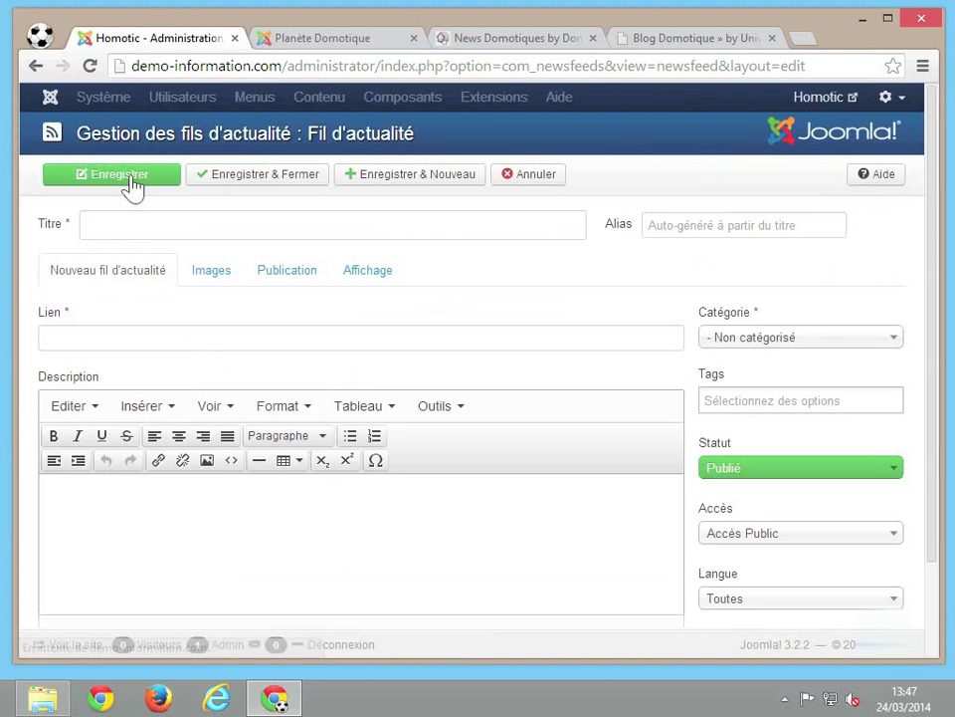
left_click(180, 234)
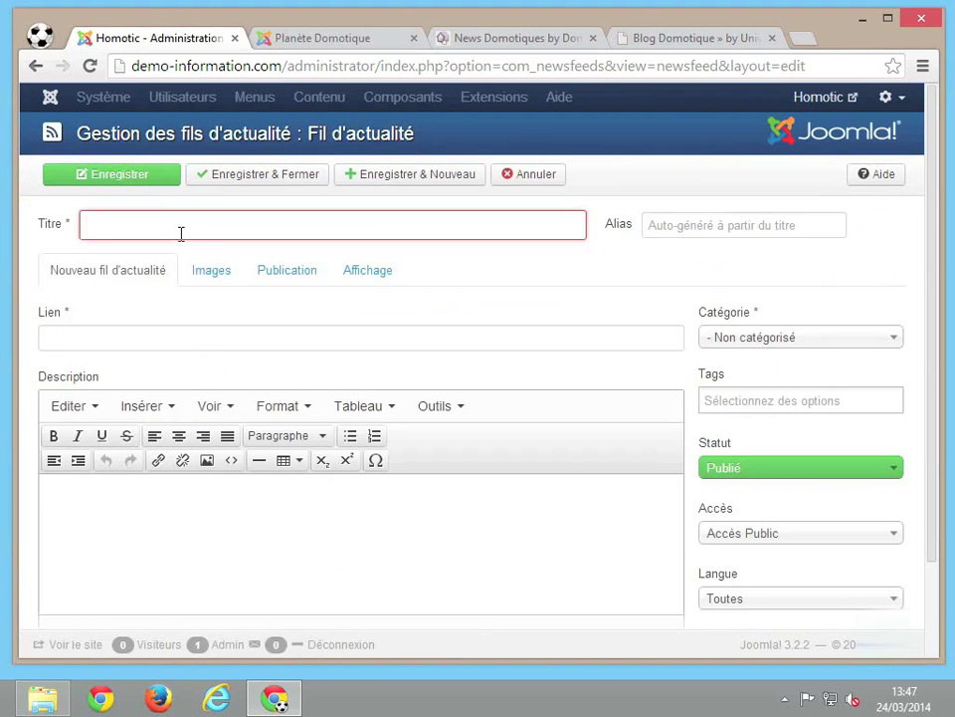
Open the RSS feed of the Domadoo blog and copy the feed page's full address
left_click(507, 40)
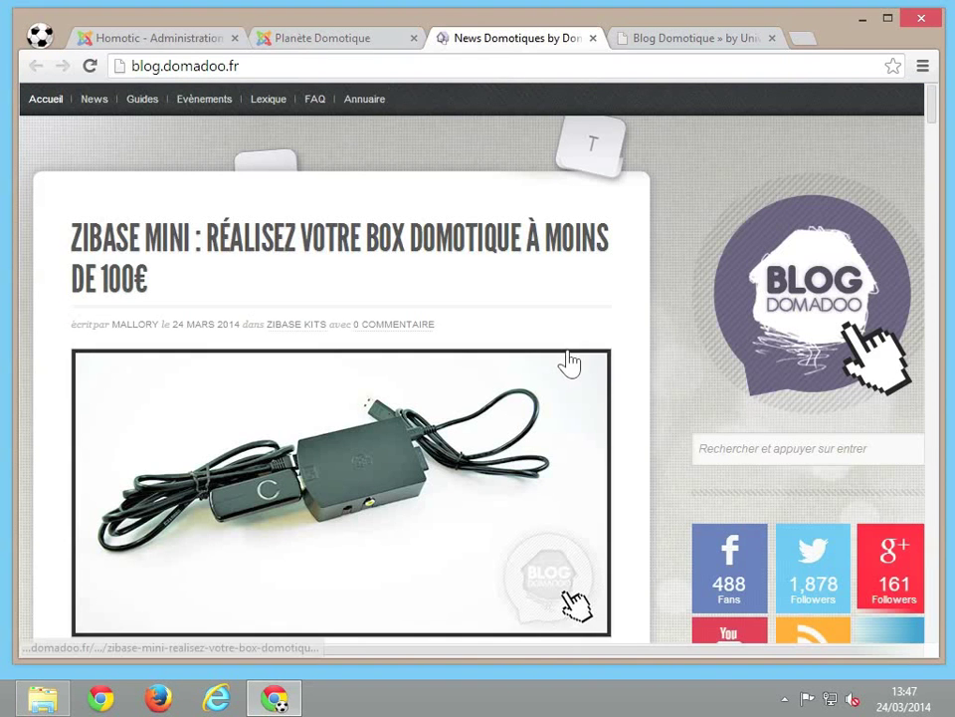
scroll(569, 362, "down", 1)
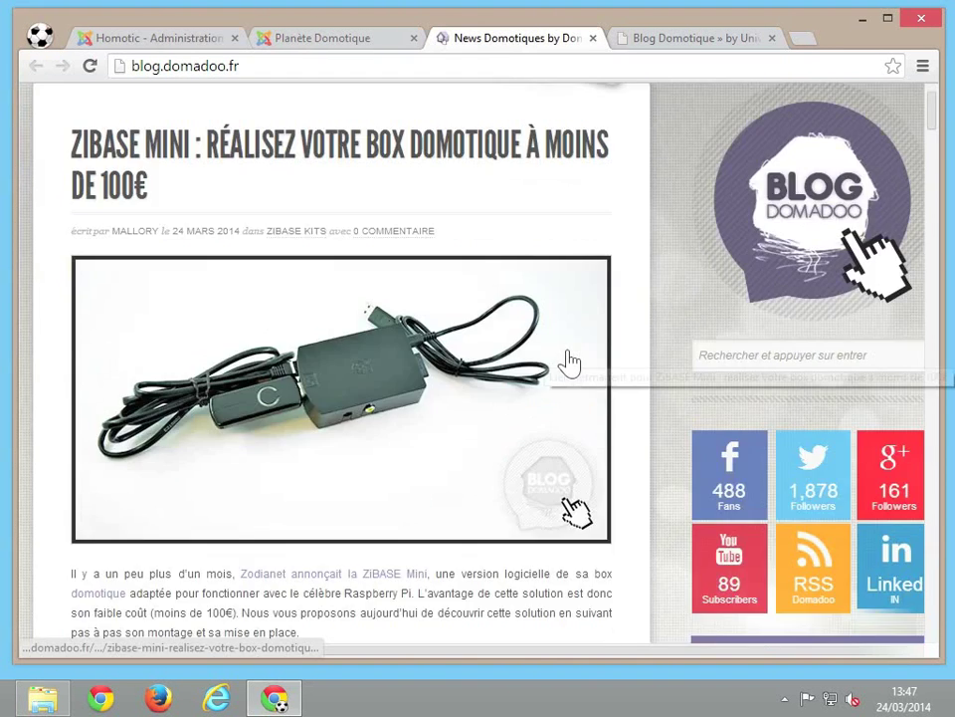
left_click(826, 563)
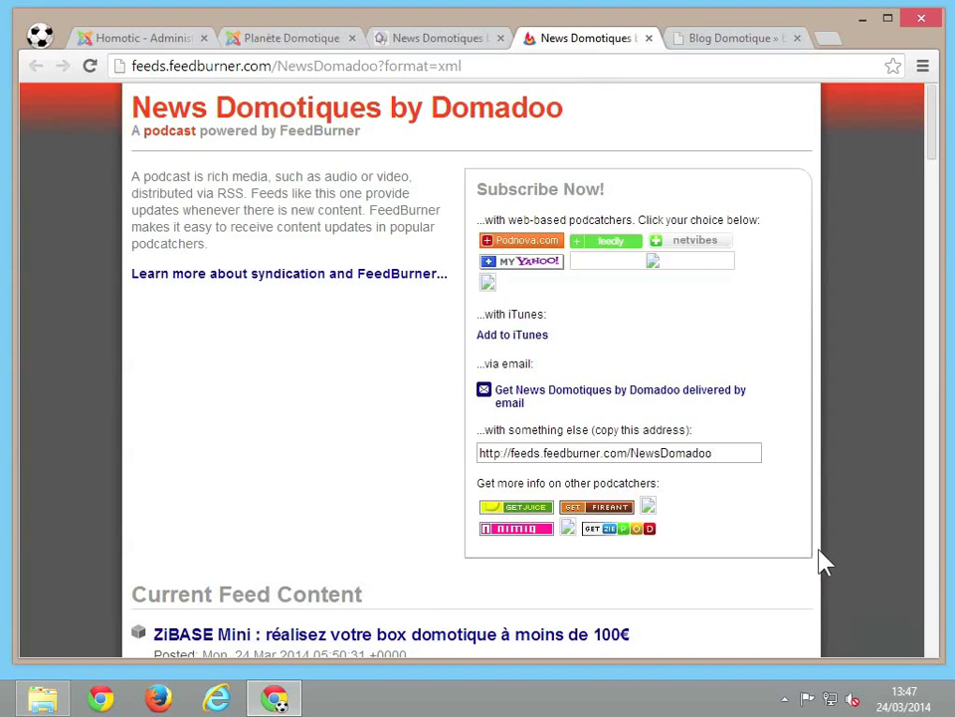
right_click(380, 63)
key("ctrl+c")
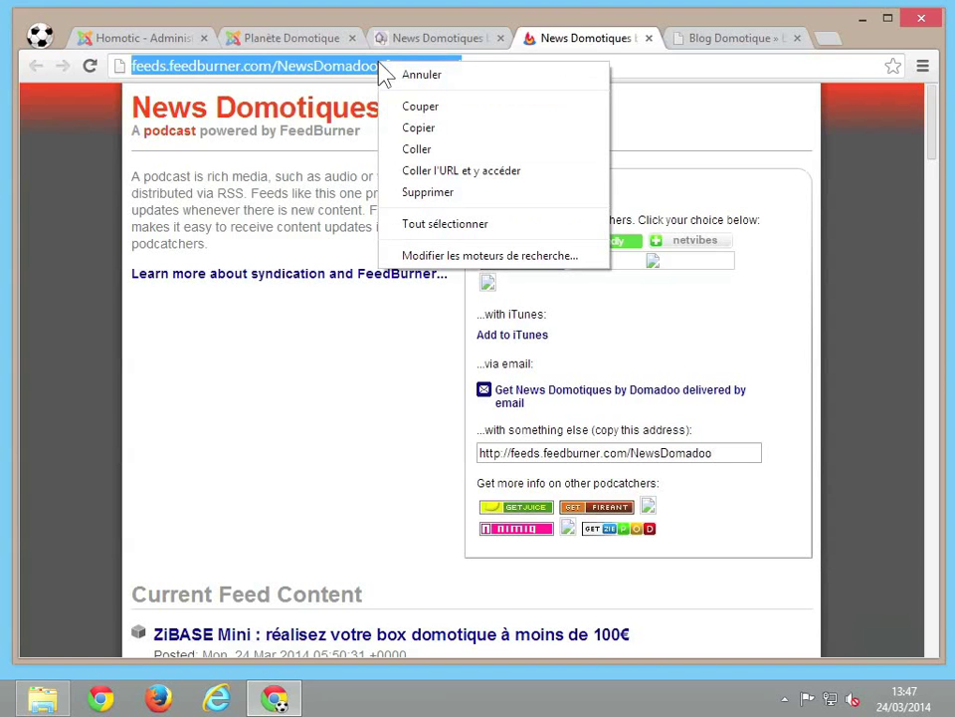
left_click(470, 145)
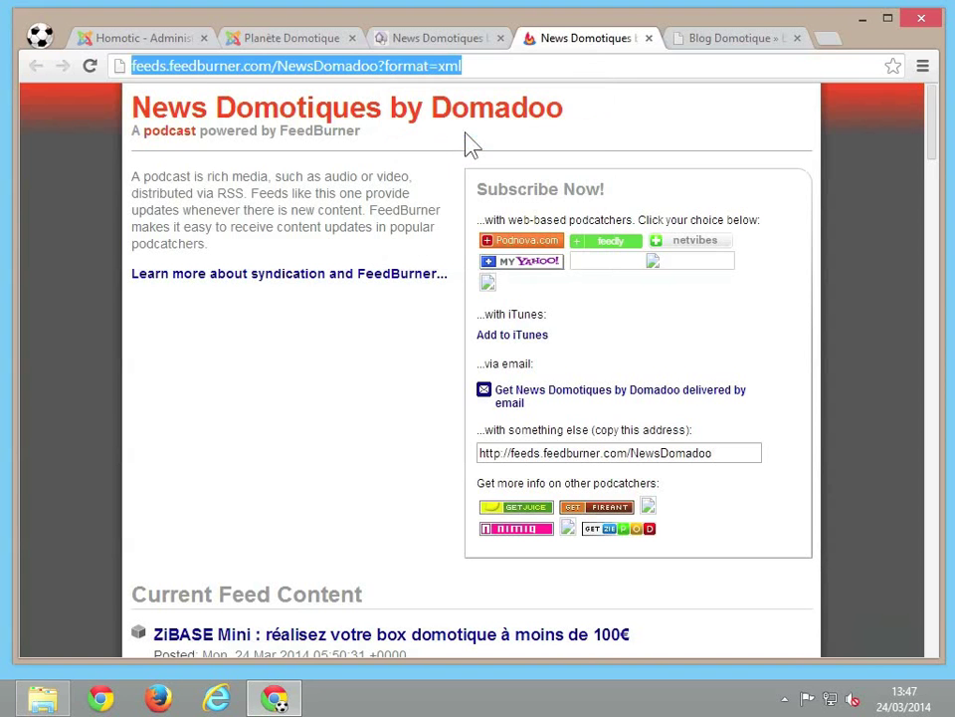
left_click(141, 40)
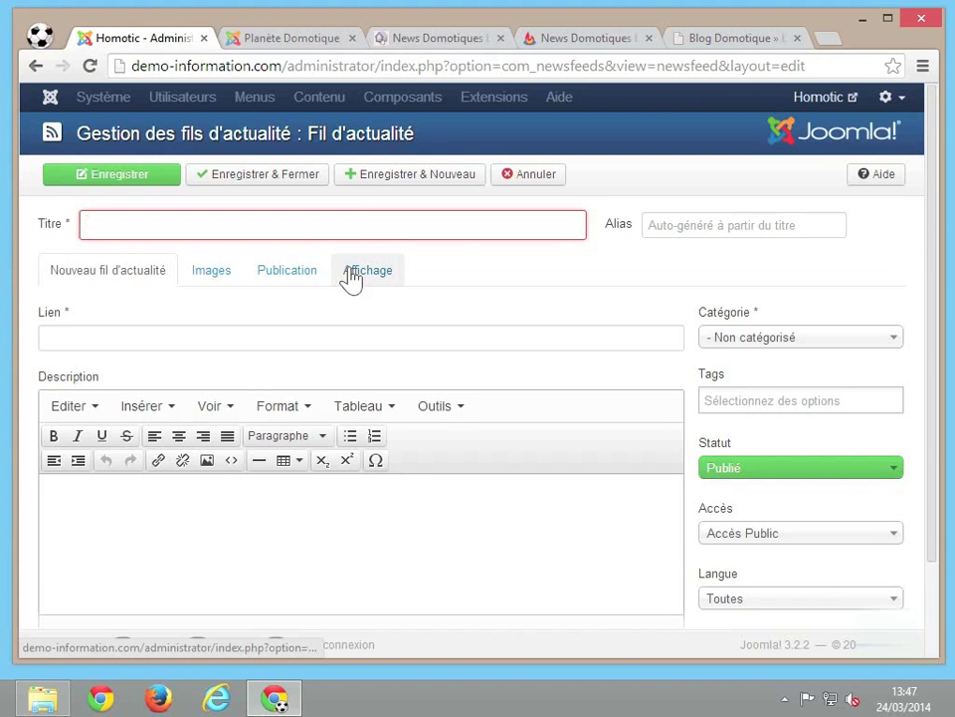
type("Domo")
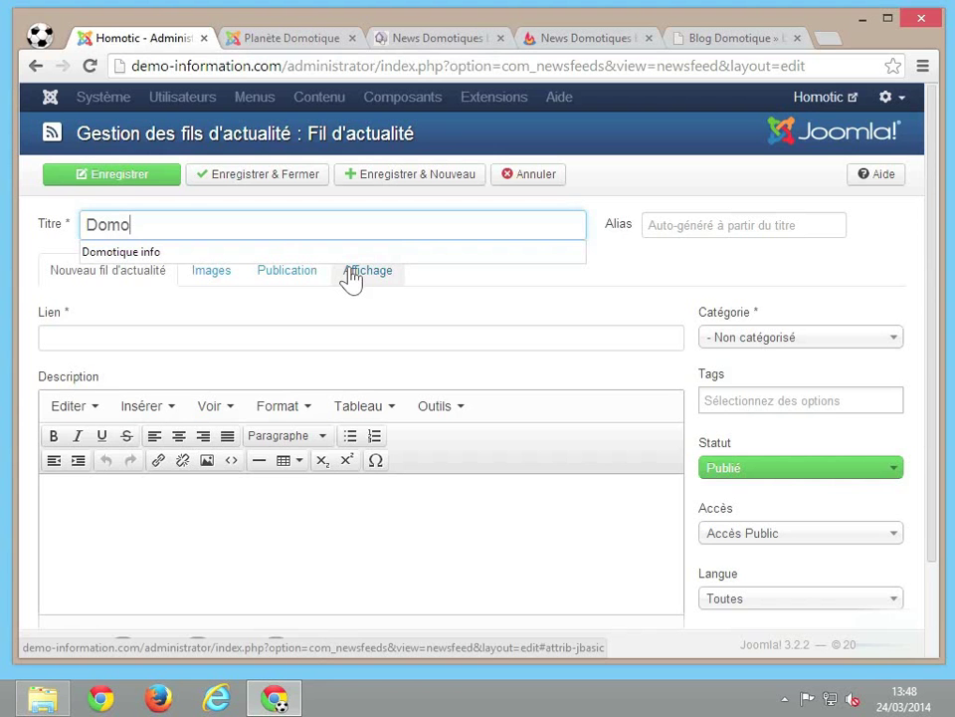
type("dooo")
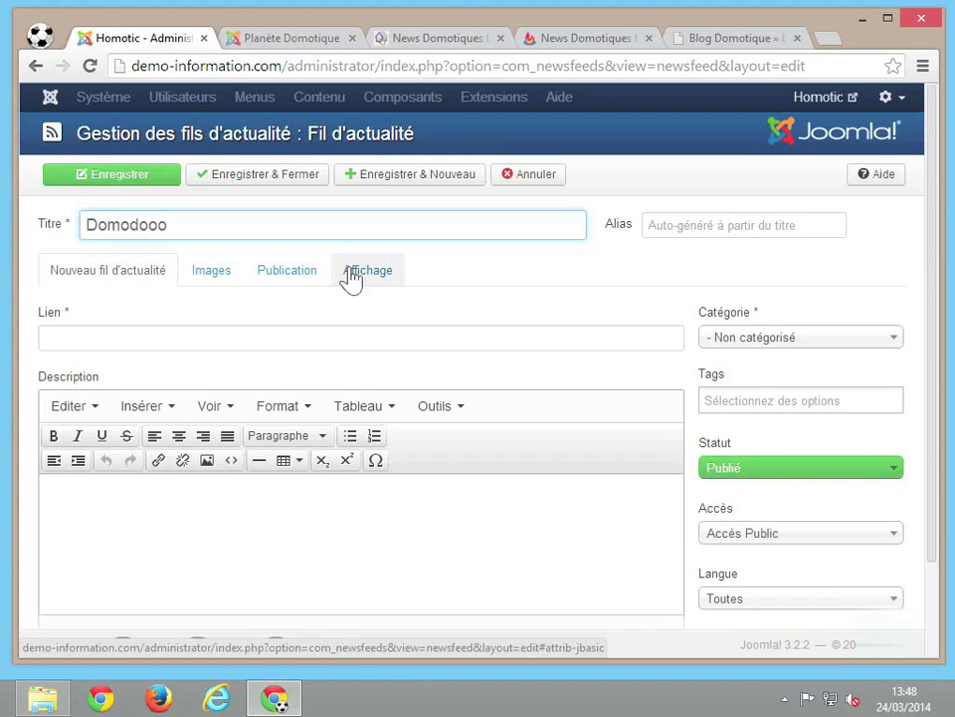
key("BackSpace")
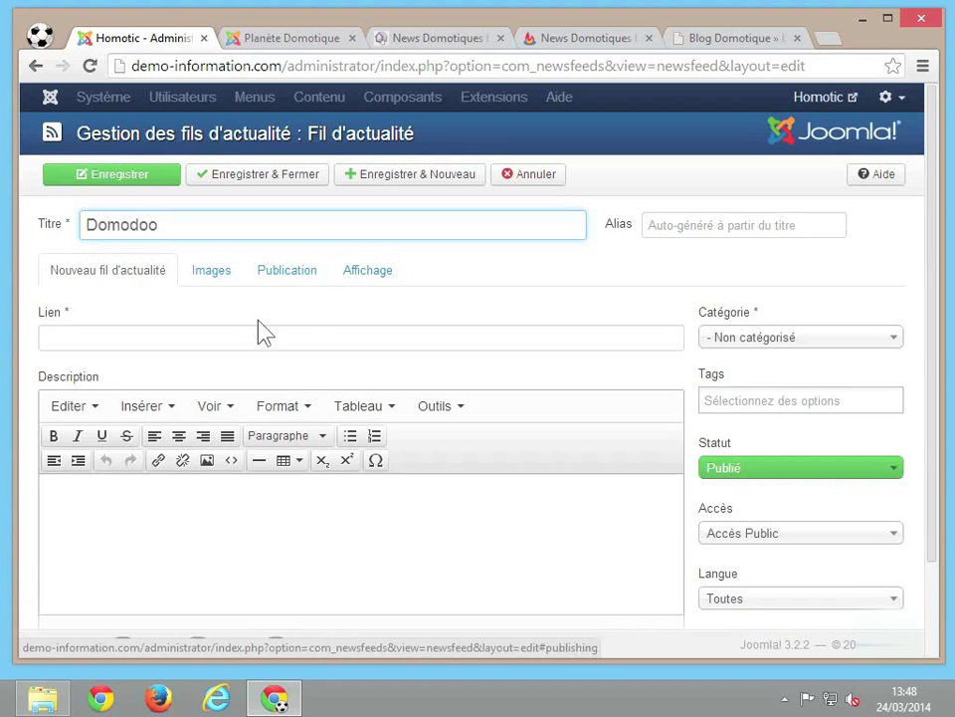
left_click(231, 334)
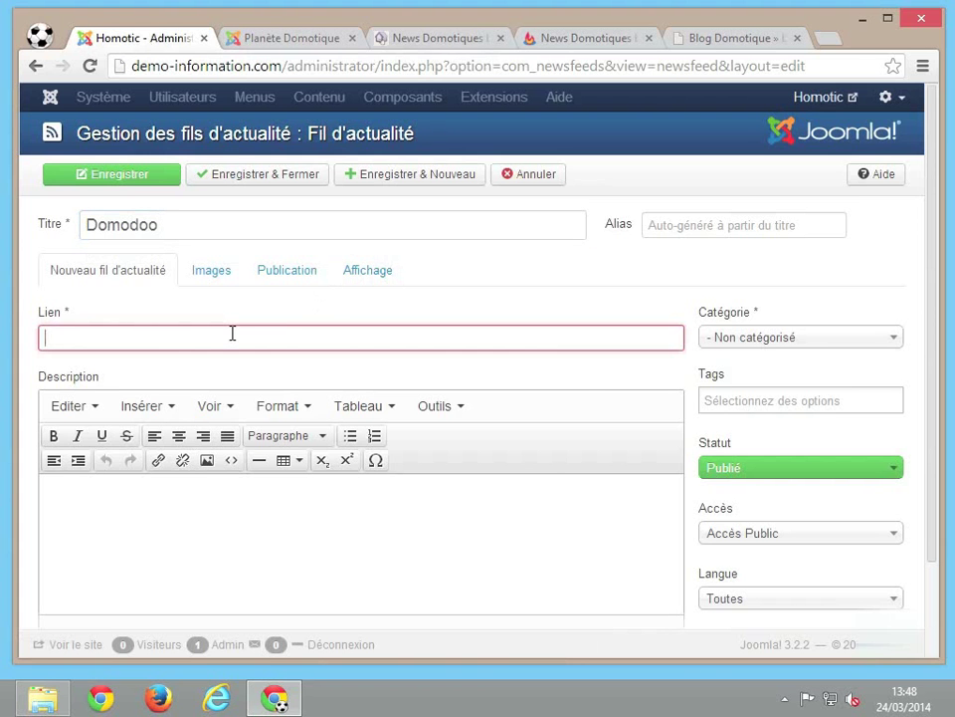
key("ctrl+v")
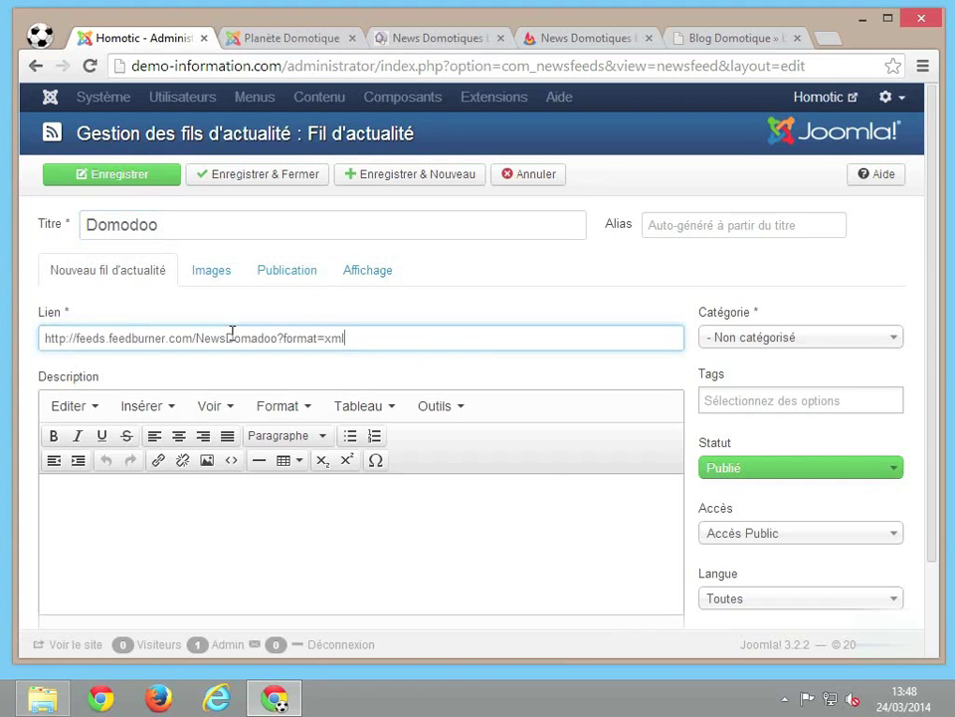
left_click(753, 340)
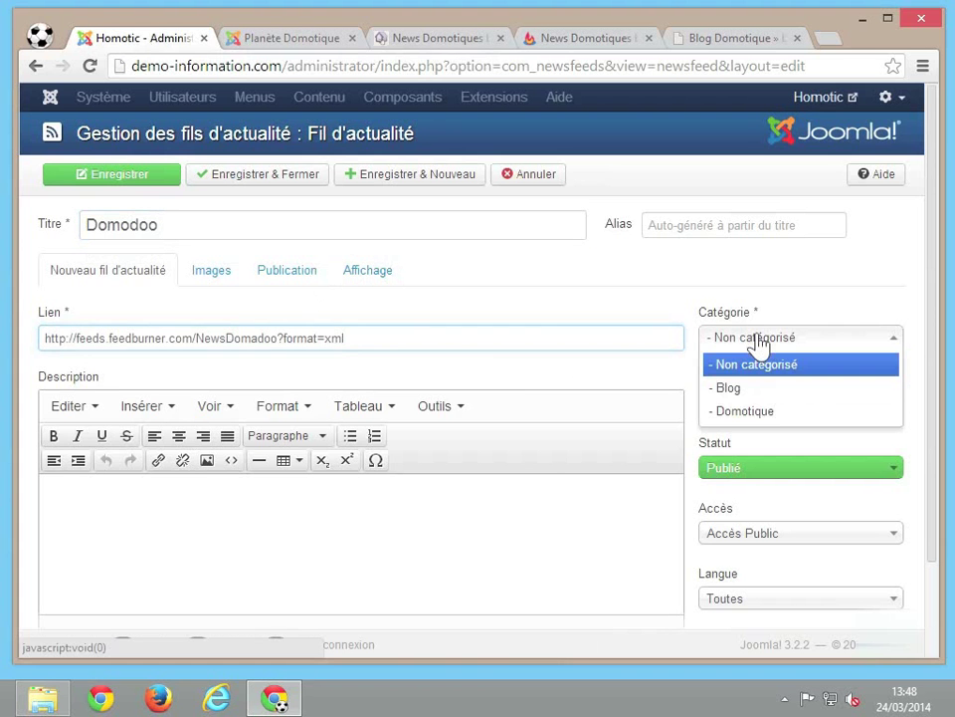
left_click(749, 412)
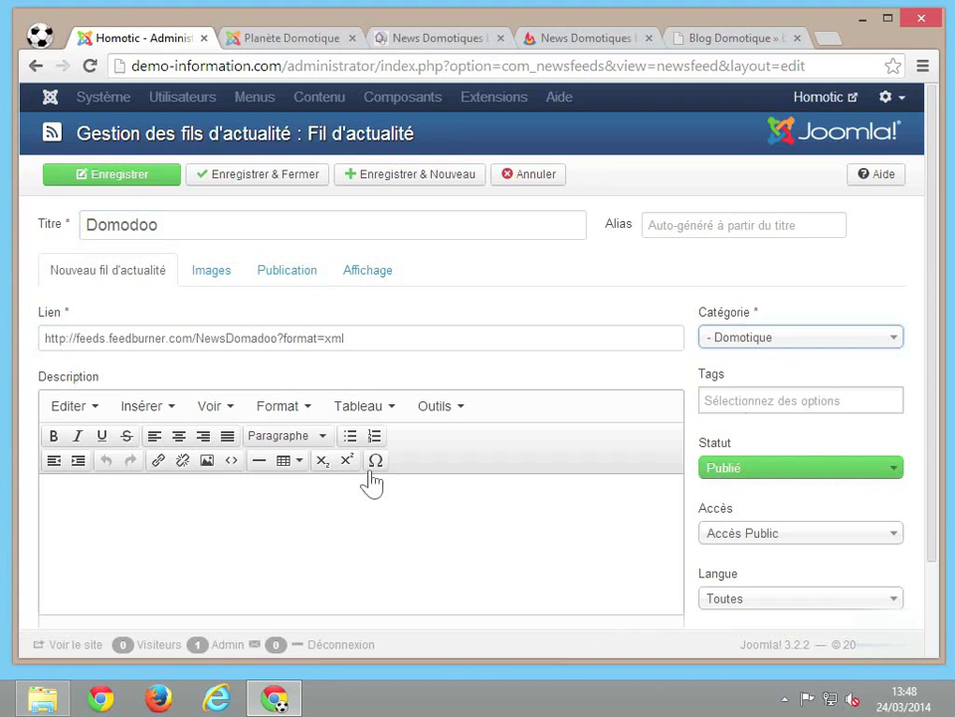
Review the Domodoo feed's description area and image options, leave them empty, and save and close the feed
left_click(239, 511)
scroll(558, 378, "down", 1)
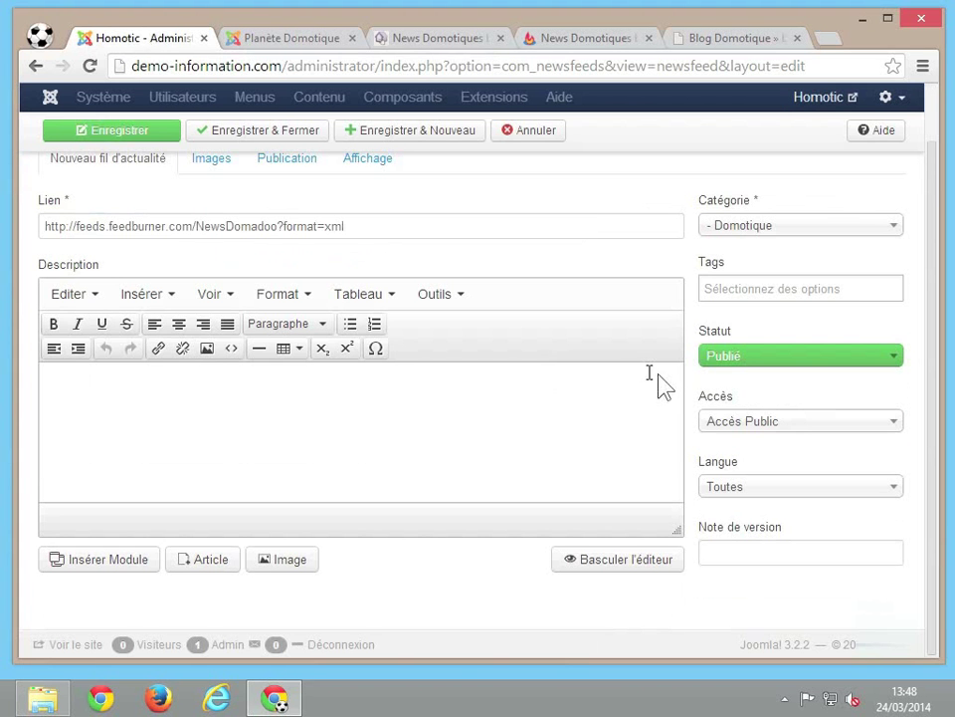
scroll(722, 423, "up", 1)
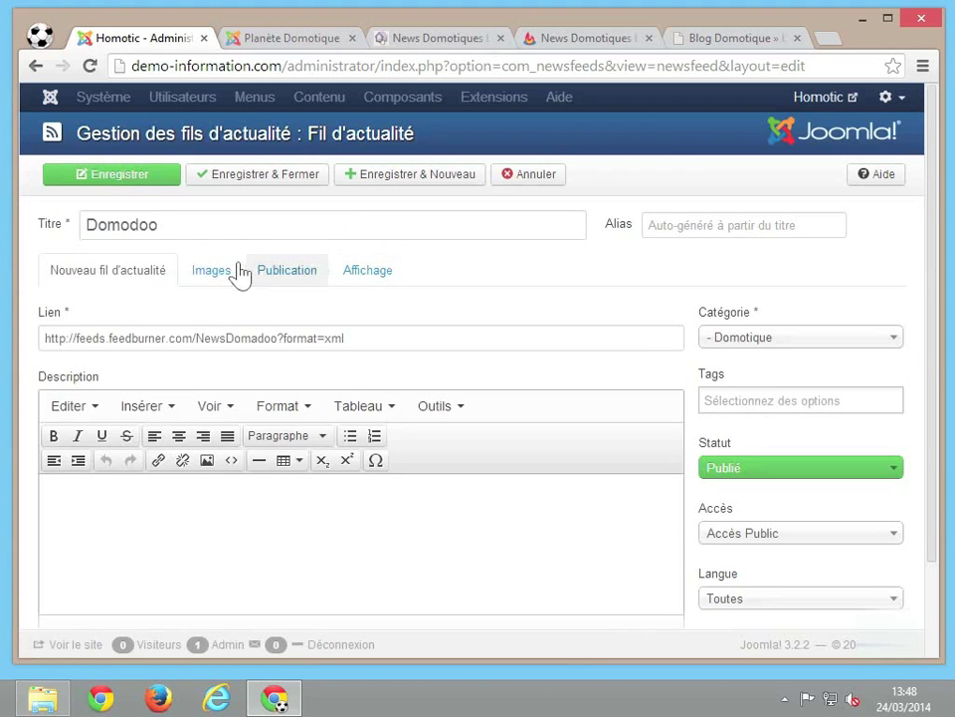
left_click(211, 281)
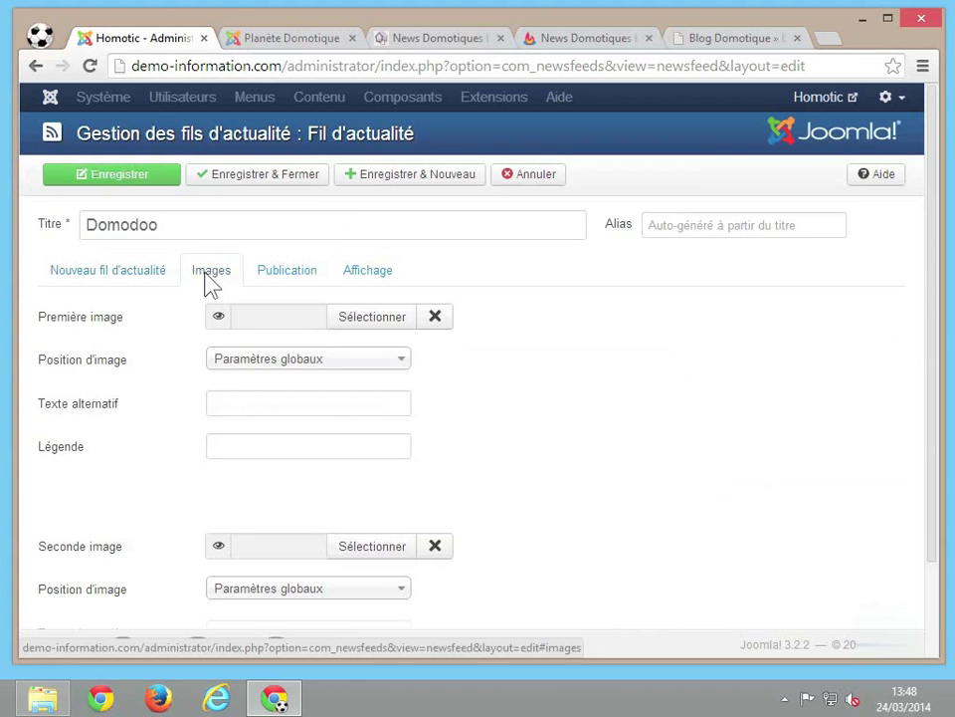
left_click(259, 189)
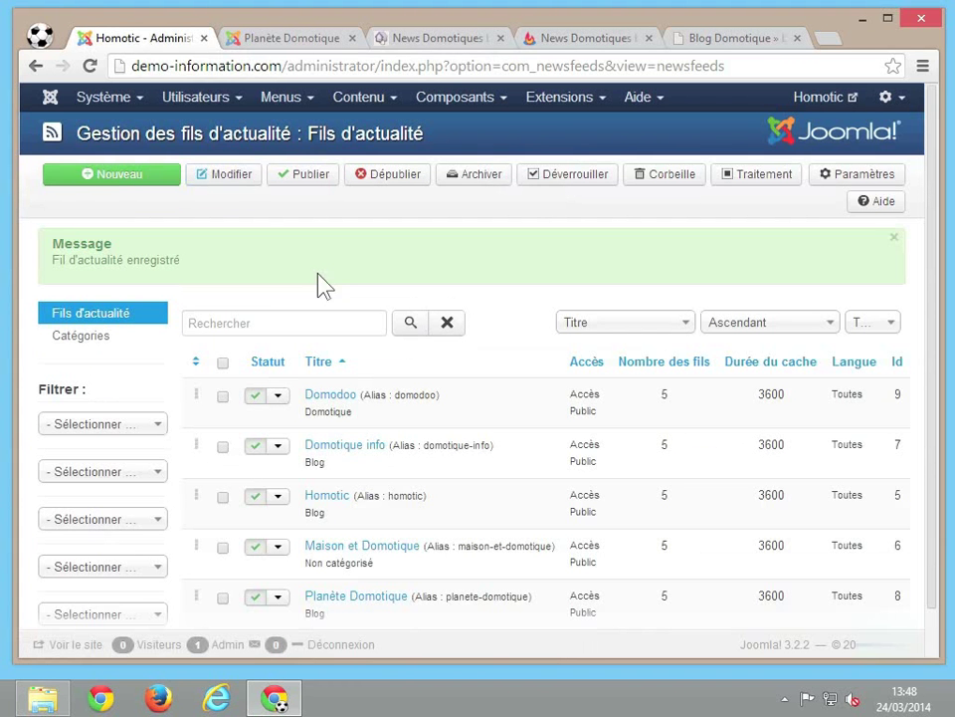
left_click(278, 397)
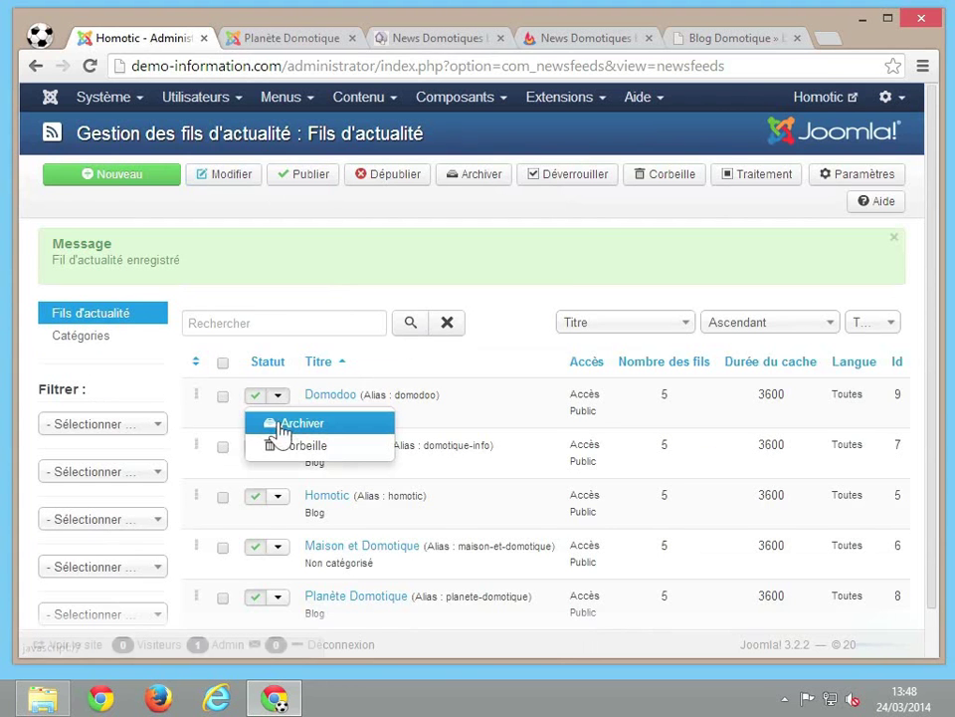
left_click(502, 433)
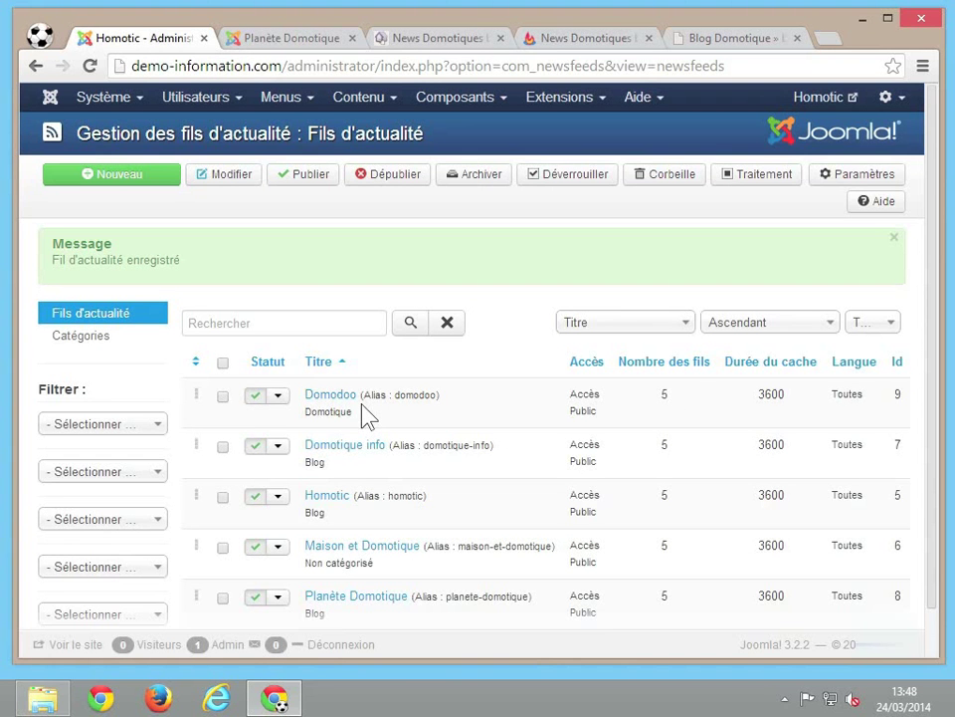
Select the Domotique info, Homotic, Maison et Domotique and Planète Domotique feeds and batch-move them to the Domotique category
left_click(223, 448)
left_click(223, 496)
scroll(336, 494, "down", 1)
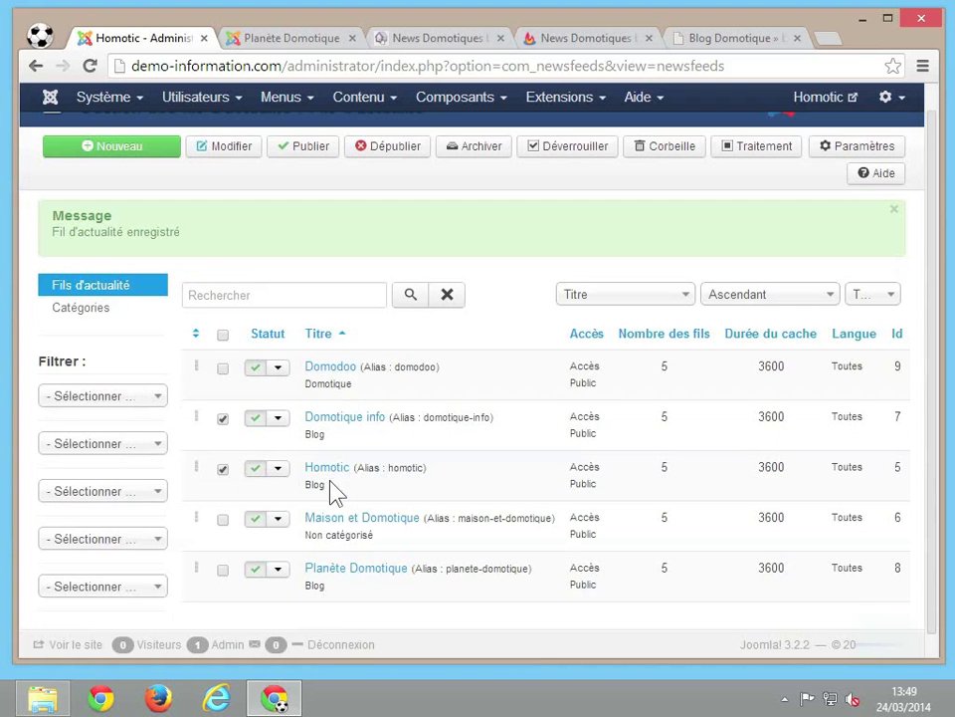
left_click(222, 520)
left_click(222, 570)
left_click(772, 149)
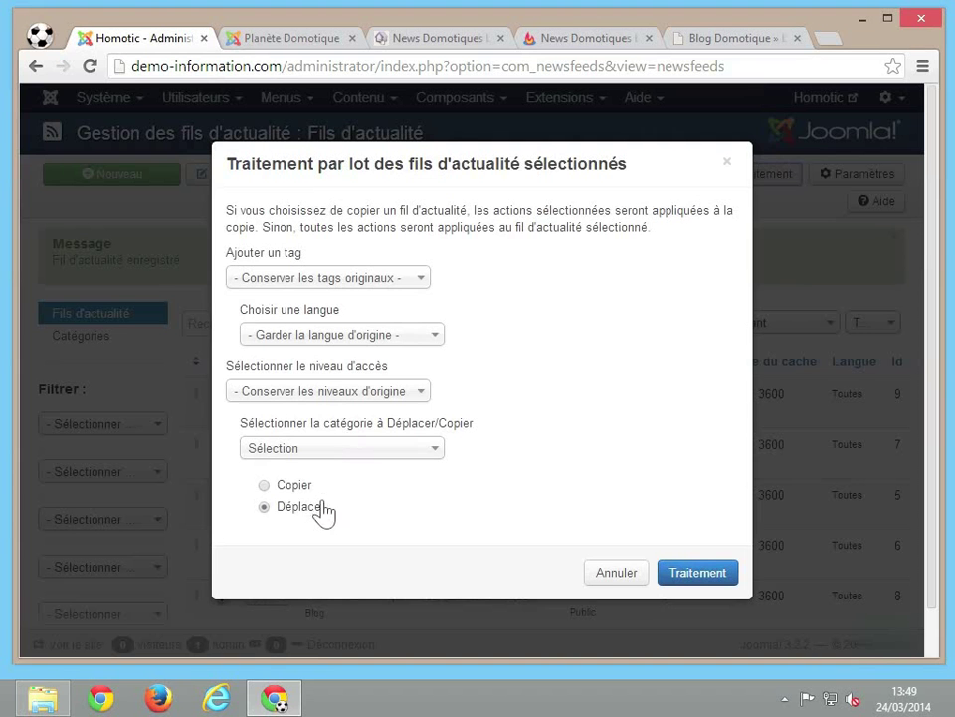
left_click(333, 460)
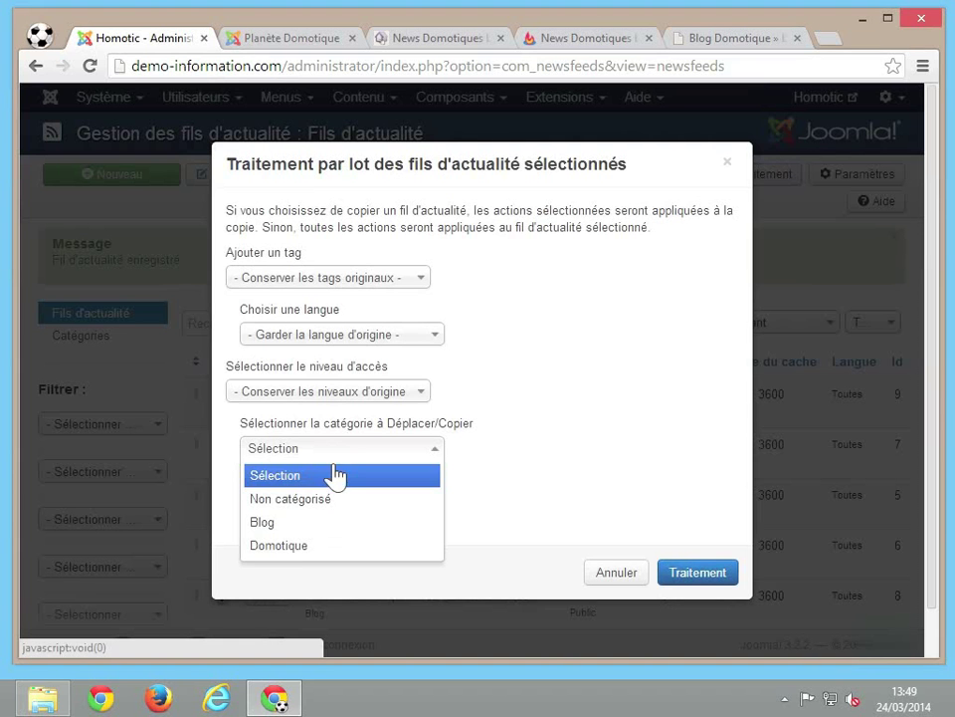
left_click(322, 545)
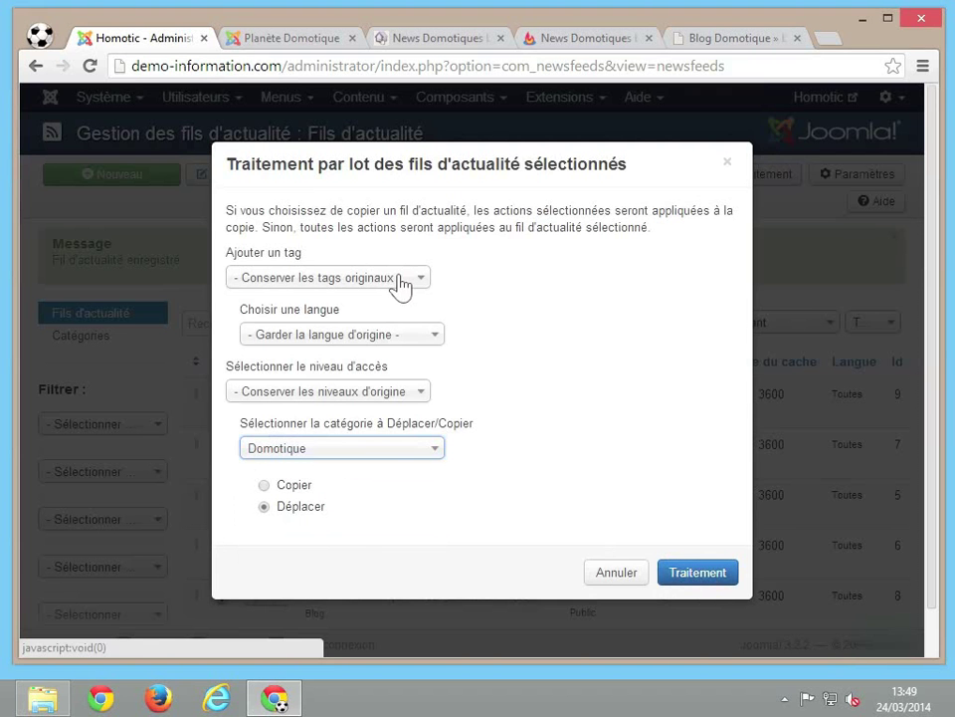
left_click(685, 579)
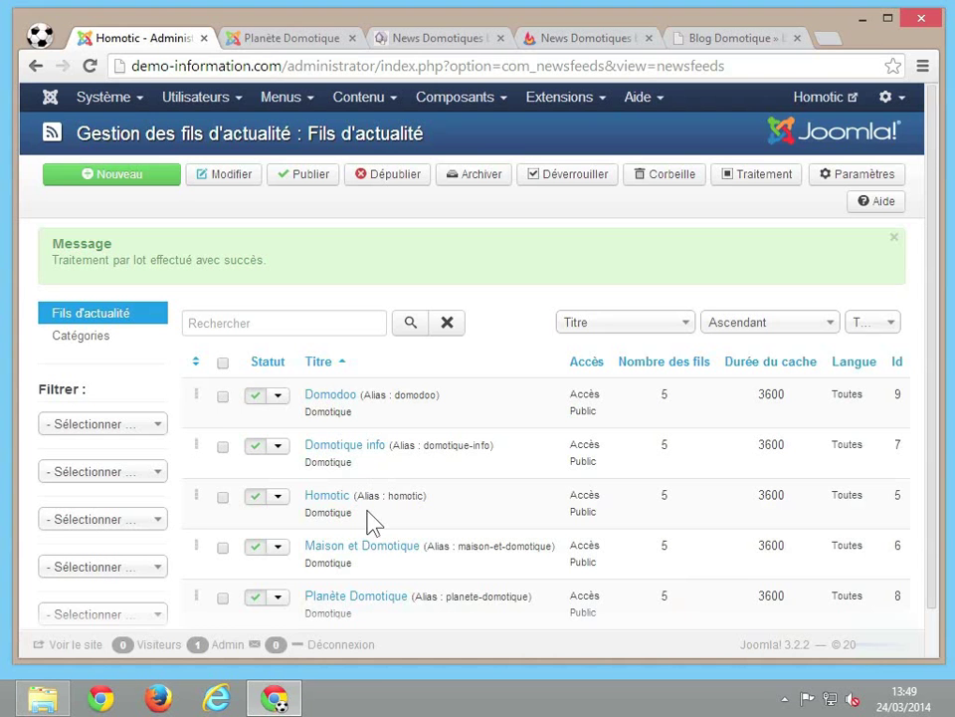
scroll(374, 524, "down", 1)
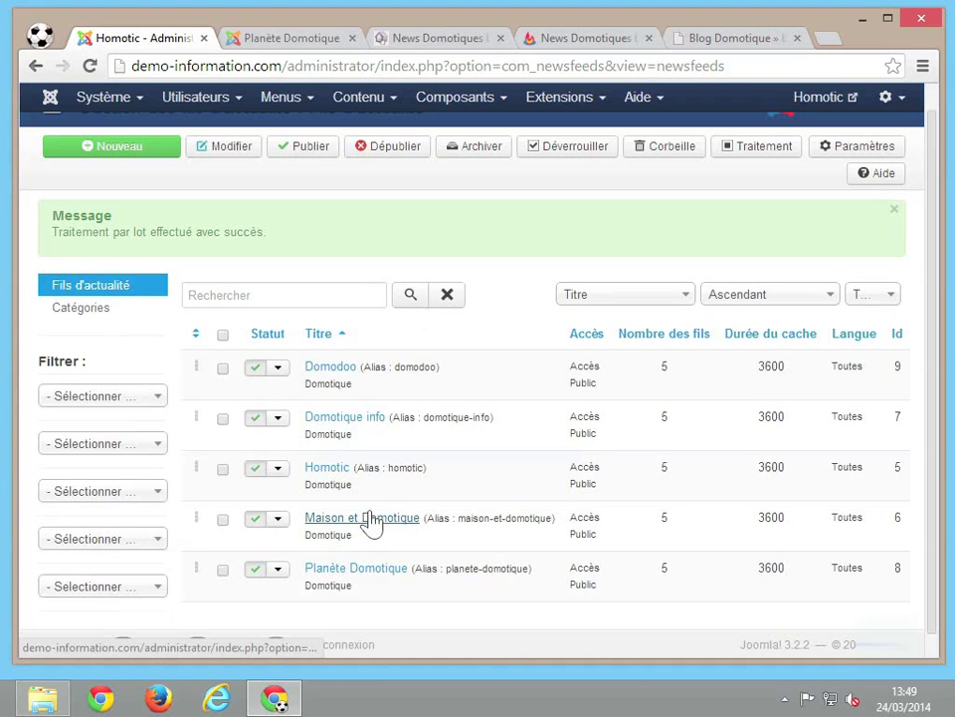